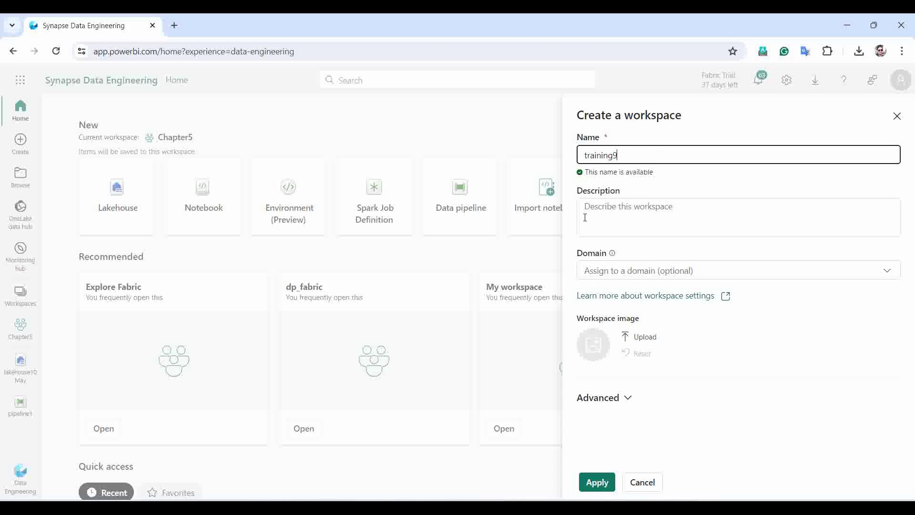
Apply the training9 workspace and create a new lakehouse named lakehouseSuperStore
left_click(596, 482)
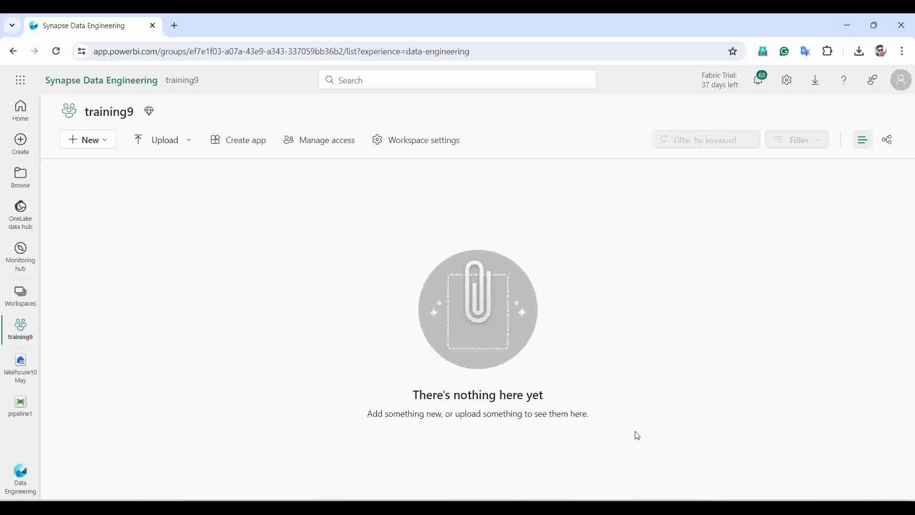
left_click(104, 145)
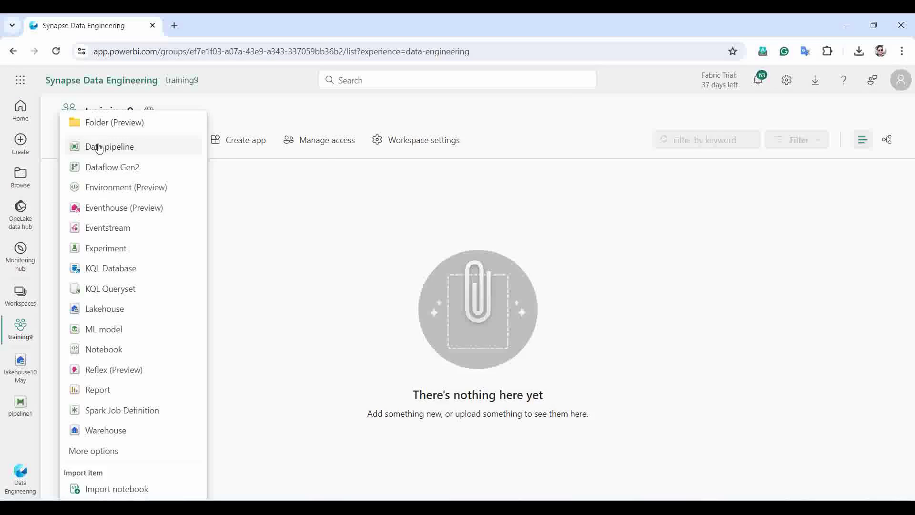
left_click(105, 308)
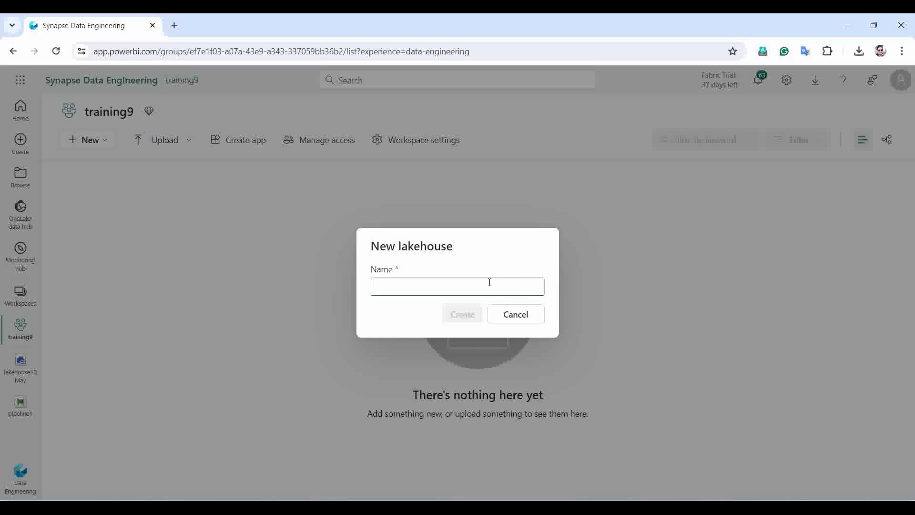
left_click(490, 282)
type("lak")
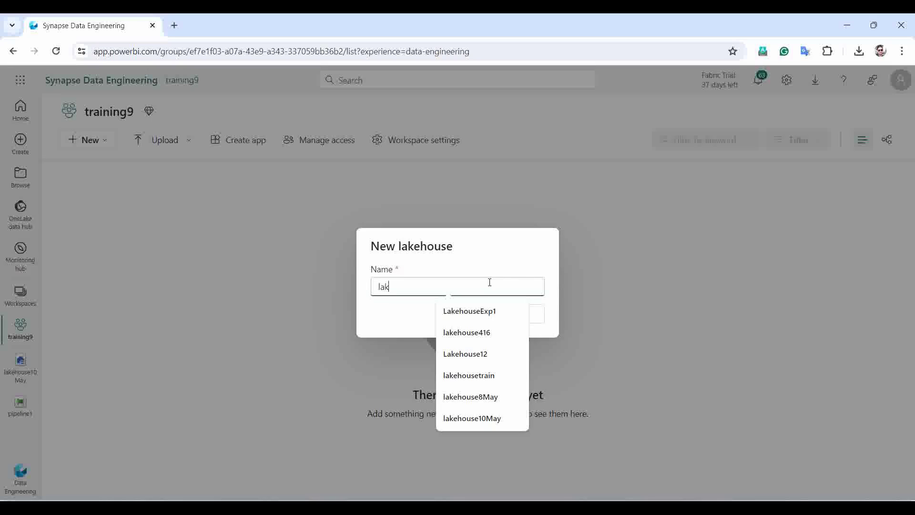
type("ehouse")
type("Supe")
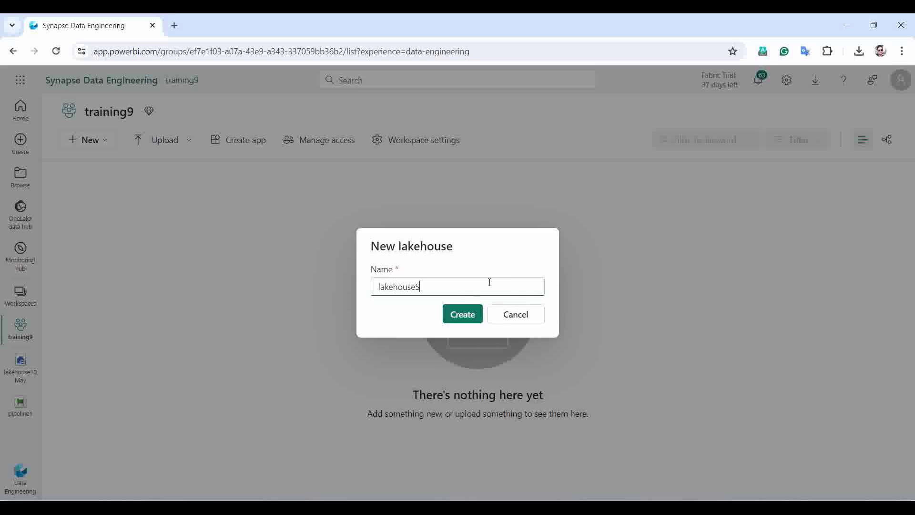
type("rStore")
left_click(466, 316)
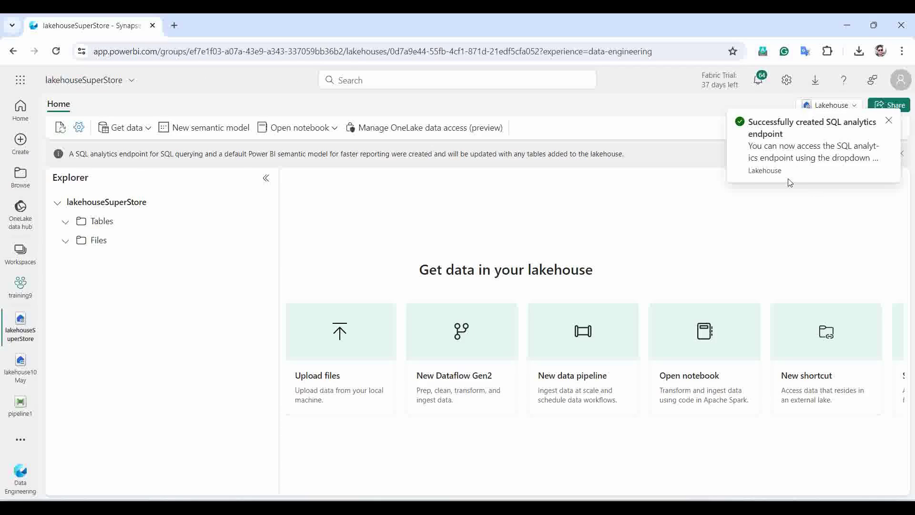
Dismiss the success toast, return to training9, and switch to the Data Factory experience
left_click(886, 120)
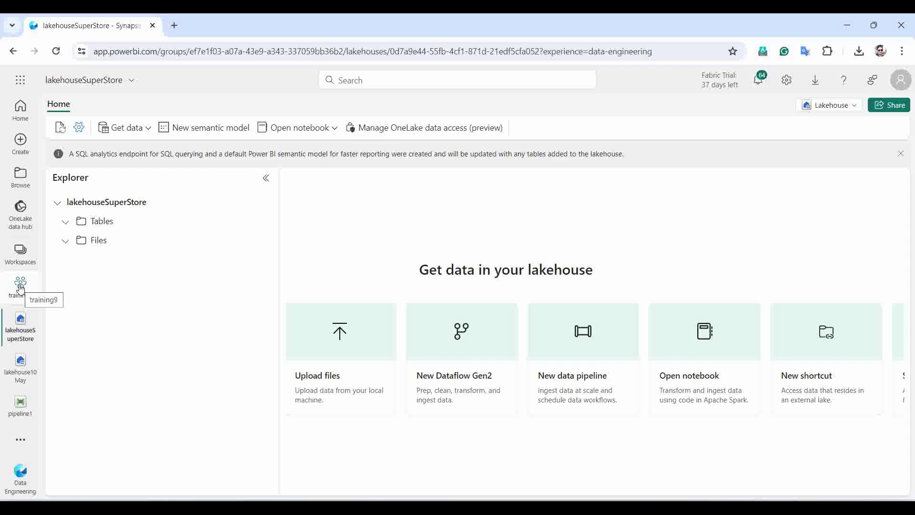
left_click(20, 286)
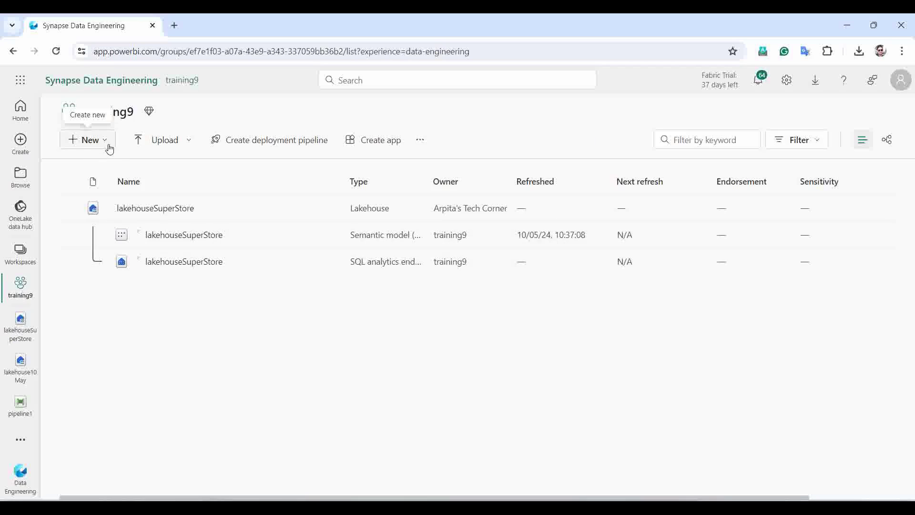
left_click(92, 144)
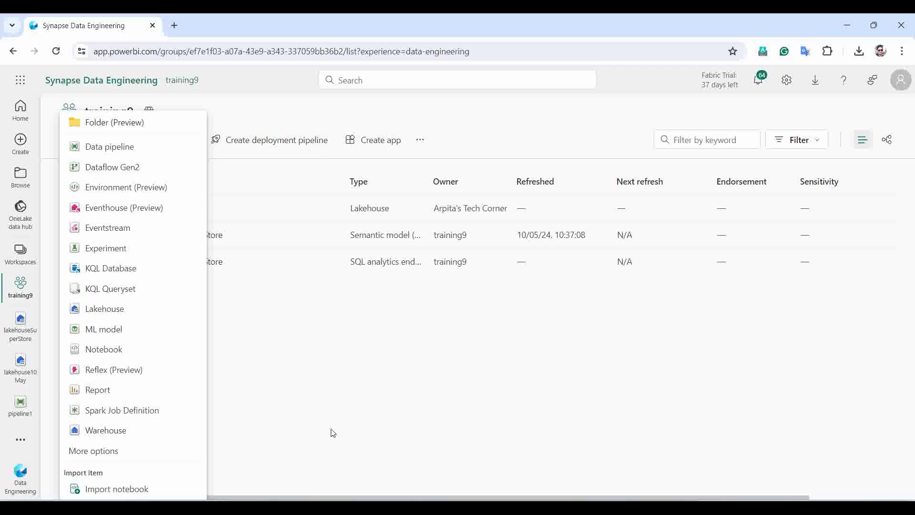
left_click(327, 453)
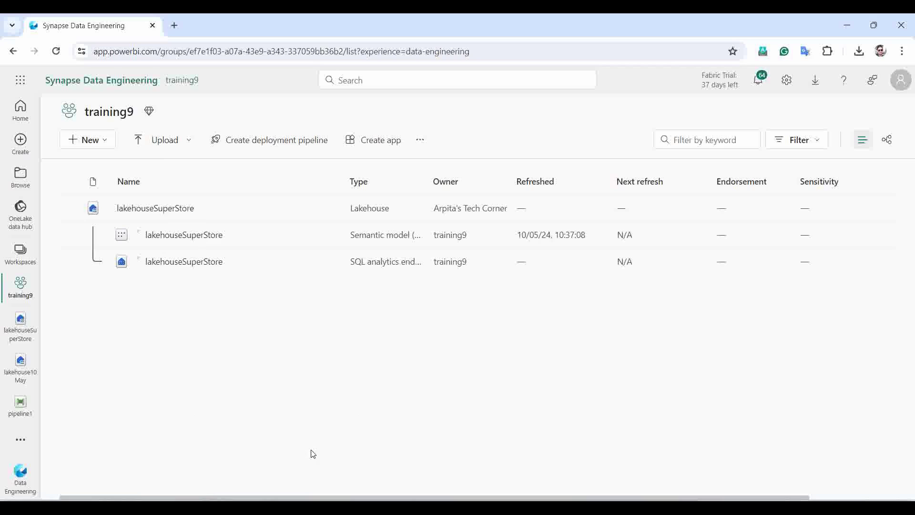
left_click(19, 482)
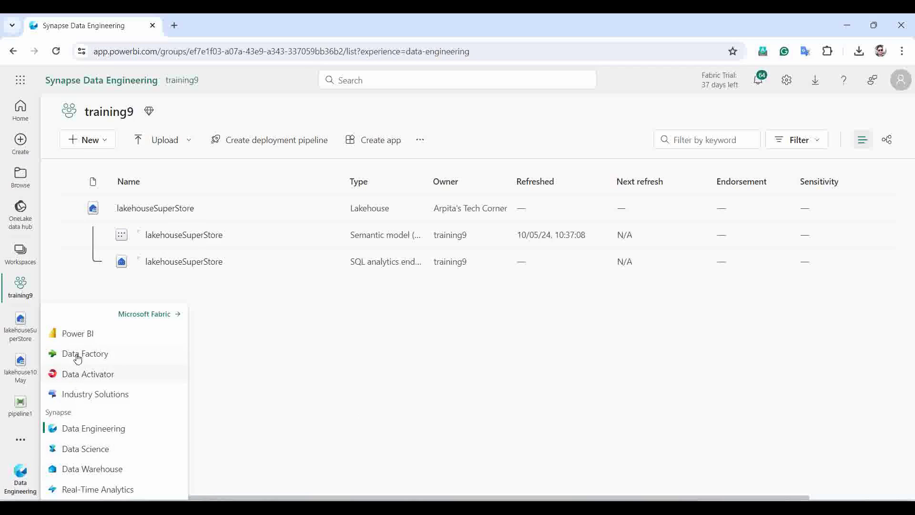
left_click(93, 357)
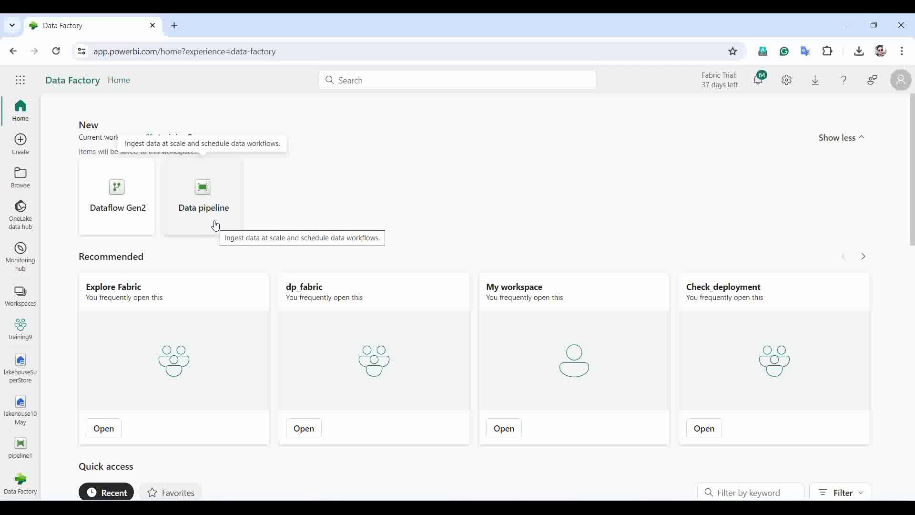
Create a Dataflow Gen2 and open the Dataflow 1 title details
left_click(111, 212)
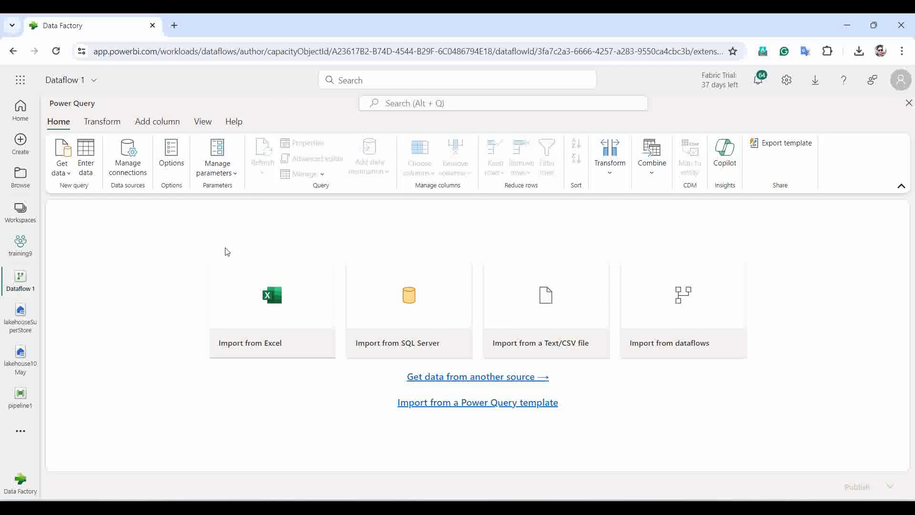
left_click(98, 84)
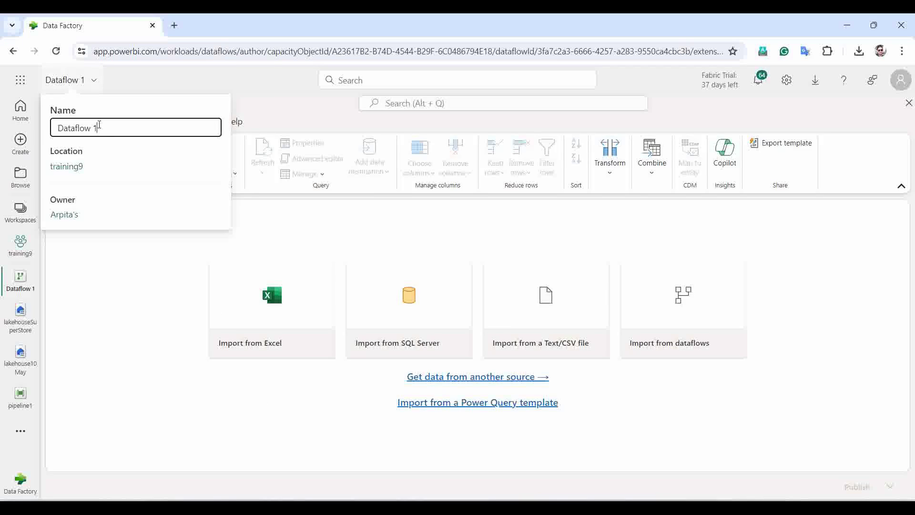
Rename the dataflow to DataflowSuperStore and start an import from a Text/CSV file
left_click_drag(99, 127, 83, 127)
left_click(84, 85)
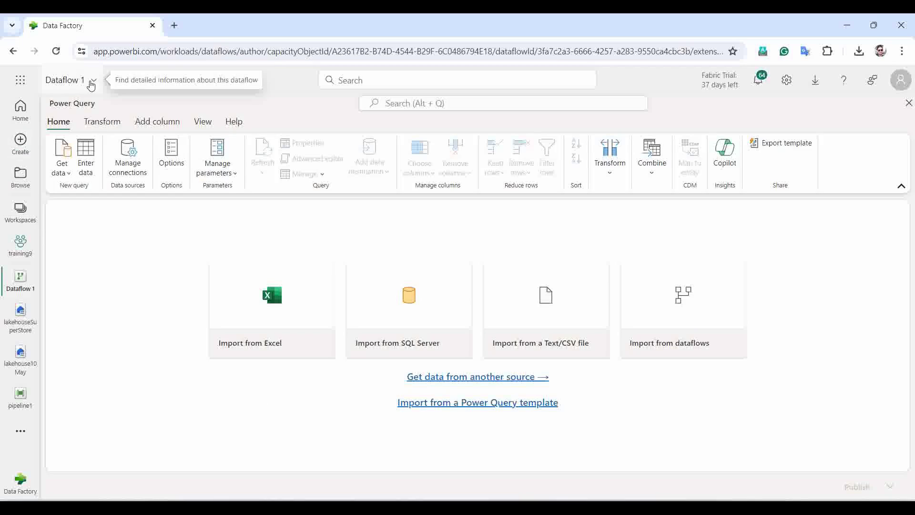
left_click(84, 85)
left_click(106, 127)
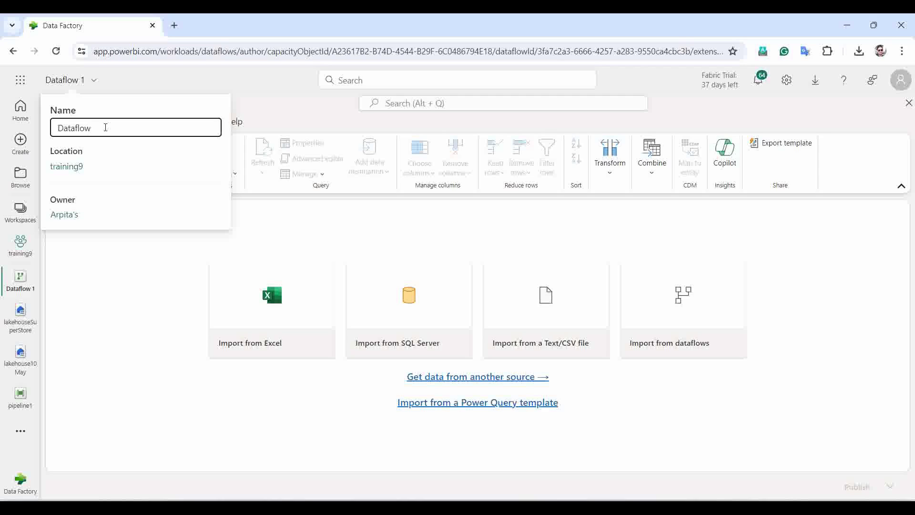
type("SuperStore")
key("Return")
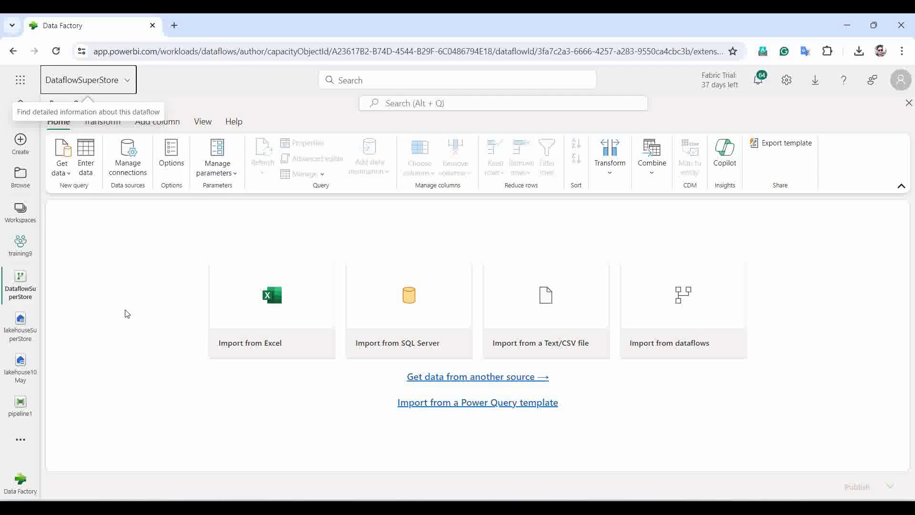
left_click(703, 396)
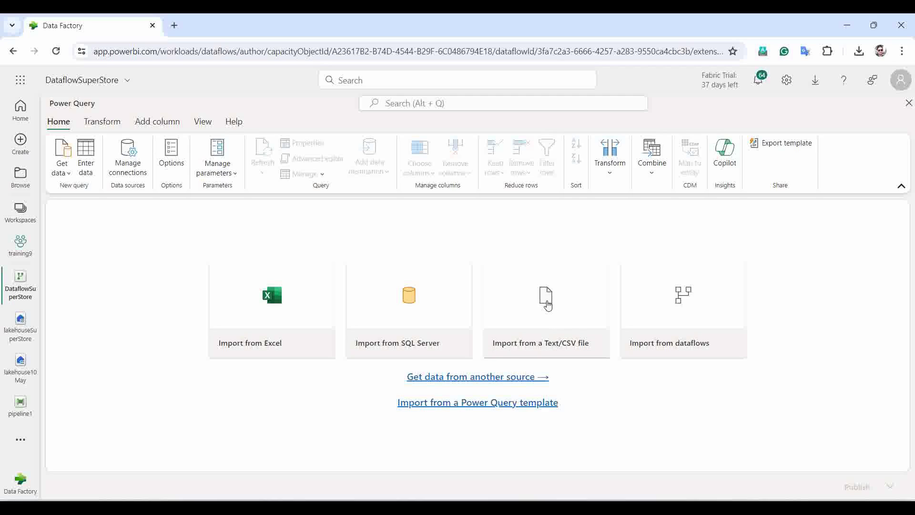
left_click(548, 301)
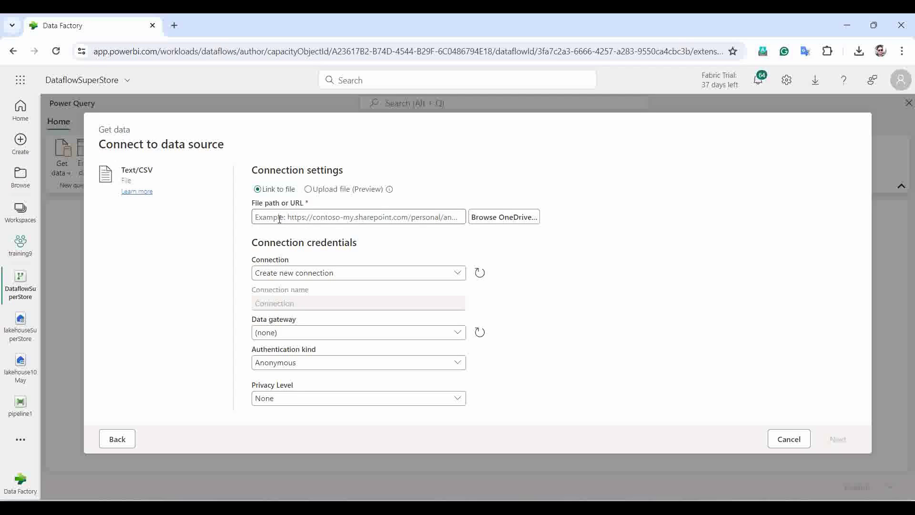
Switch to the Notepad window holding the raw GitHub CSV links
left_click(619, 439)
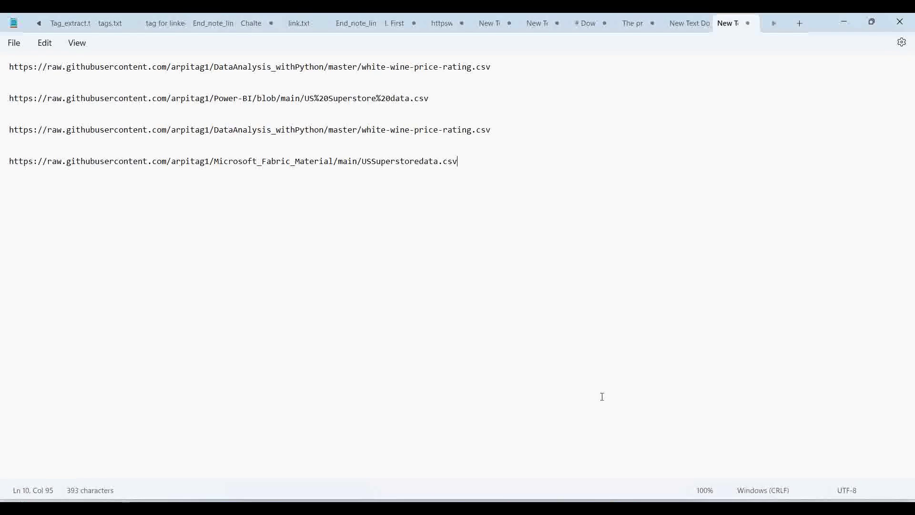
Confirm USSuperstoredata.csv exists on GitHub, then select its raw link in Notepad
key("alt+Tab")
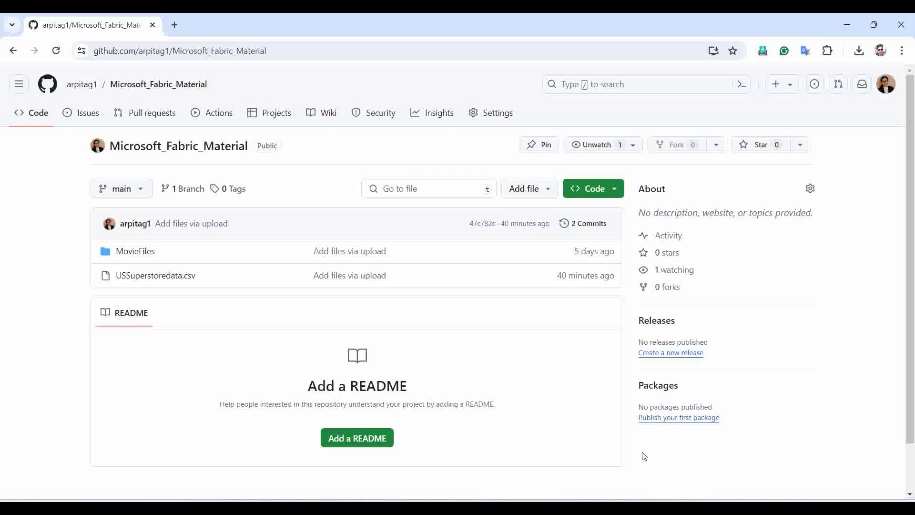
key("alt+Tab")
left_click_drag(479, 161, 2, 173)
key("ctrl+c")
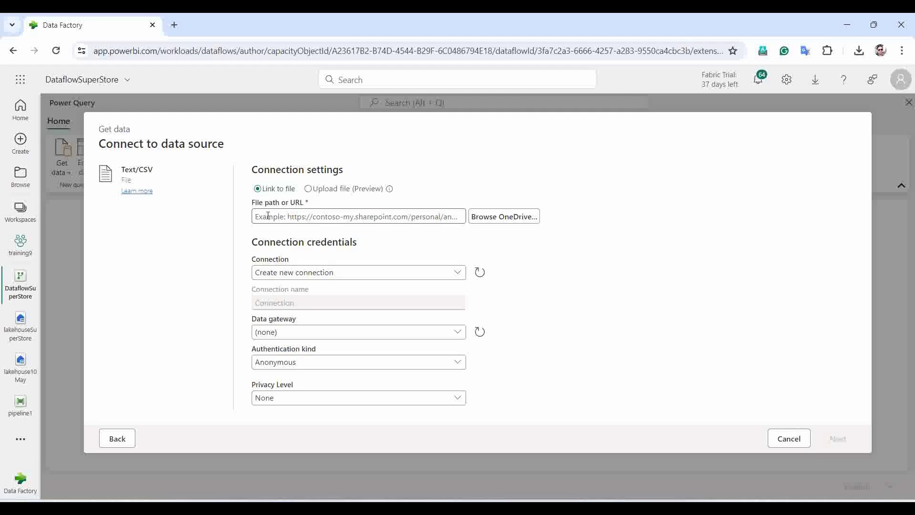
Paste the USSuperstoredata.csv URL as the file path, preview it, and create the query
key("alt+Tab")
left_click(266, 216)
key("ctrl+v")
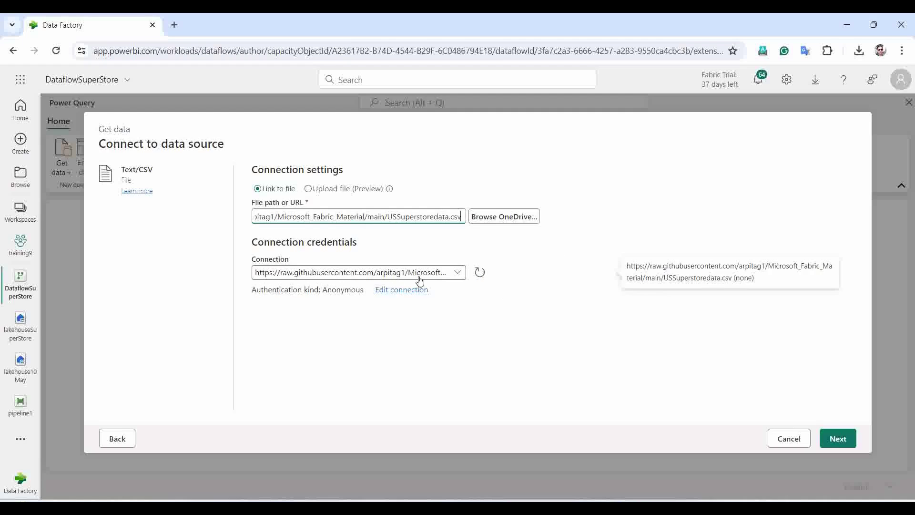
left_click(837, 436)
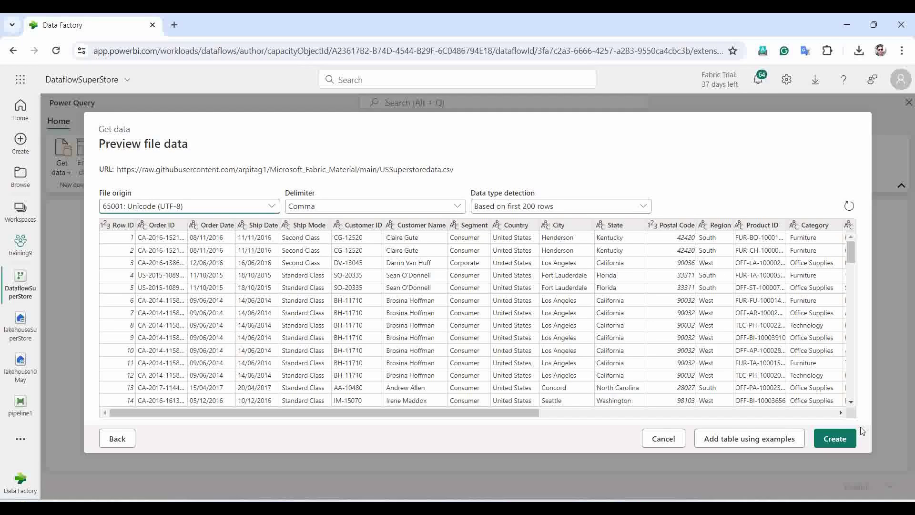
left_click(841, 442)
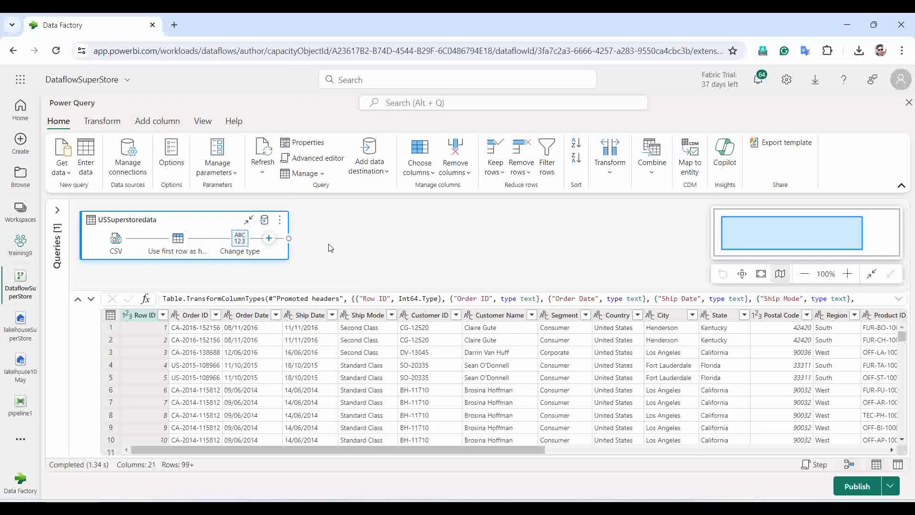
Hide the diagram view, show the expanded Query settings pane, and select Order Date
left_click(204, 122)
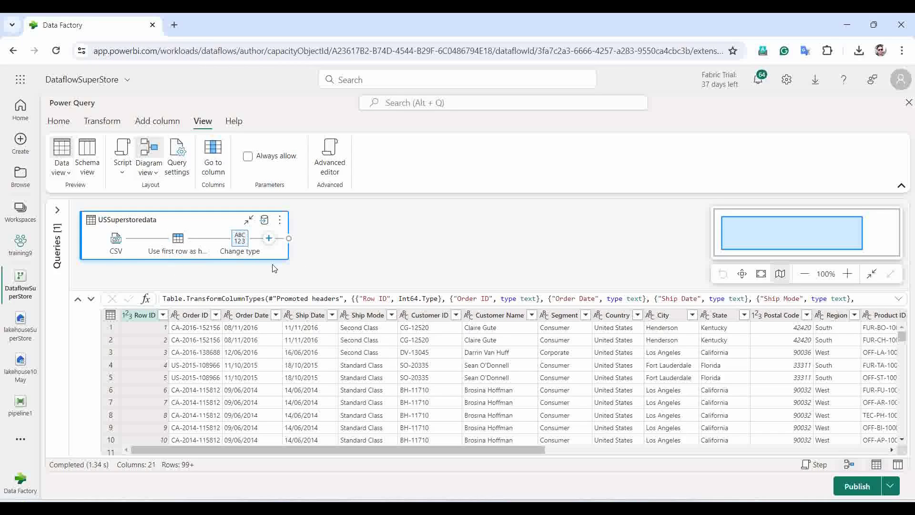
left_click(149, 149)
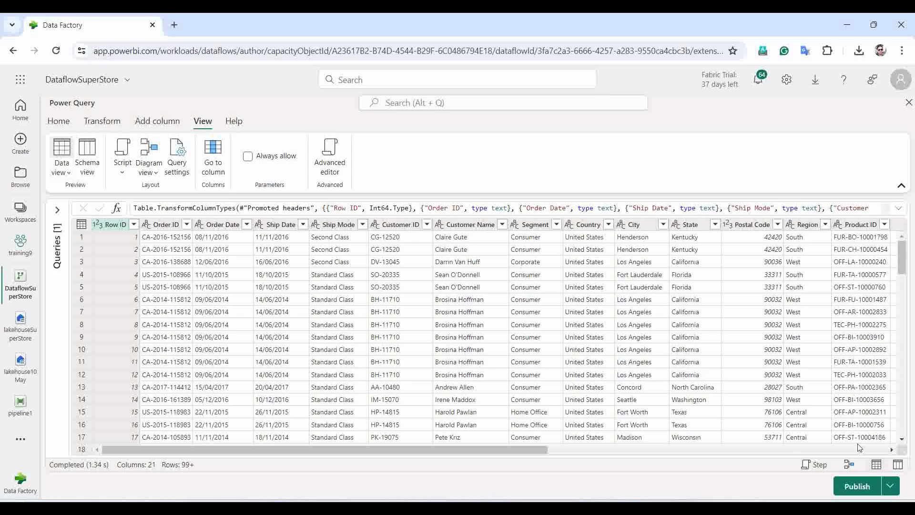
left_click(182, 162)
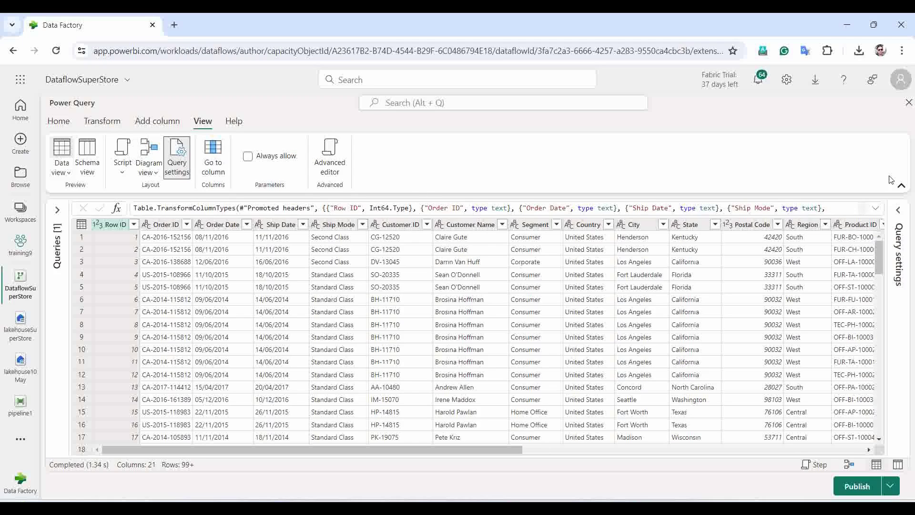
left_click(898, 210)
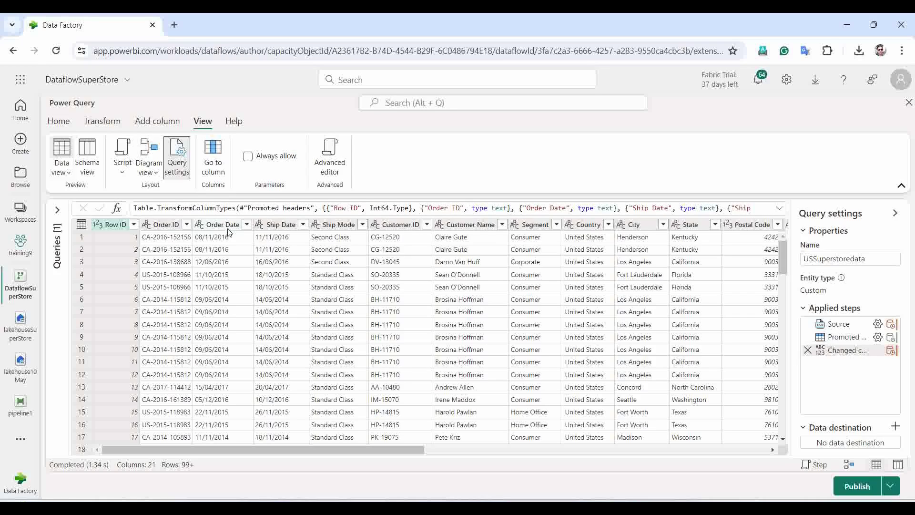
left_click(210, 228)
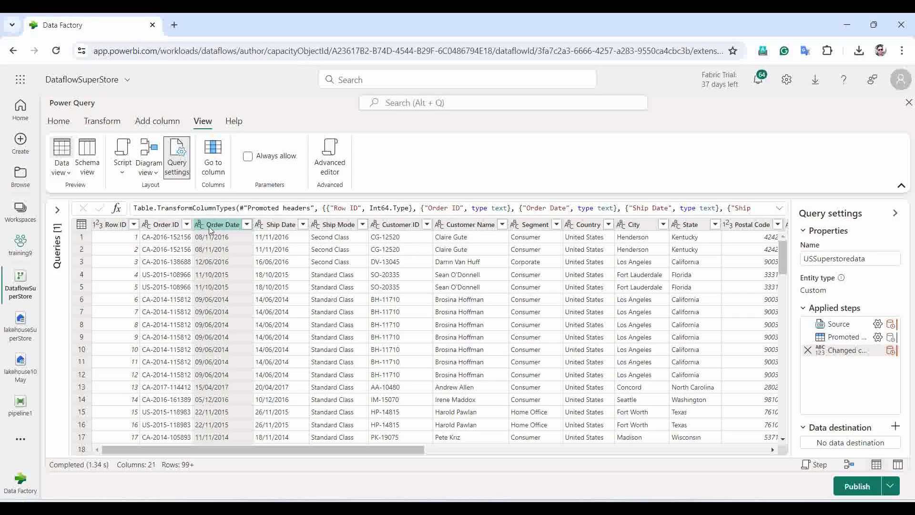
Change Order Date to the Date type using the English (United Kingdom) locale
right_click(220, 228)
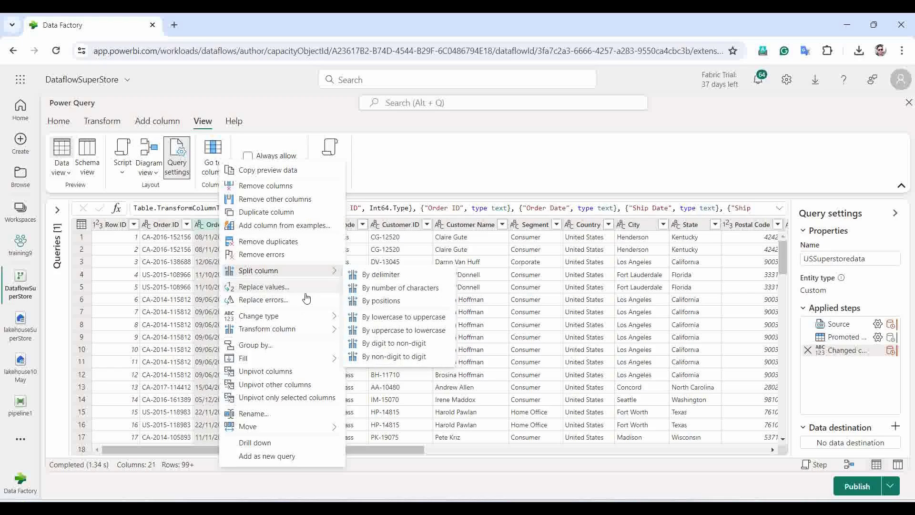
mouse_move(332, 316)
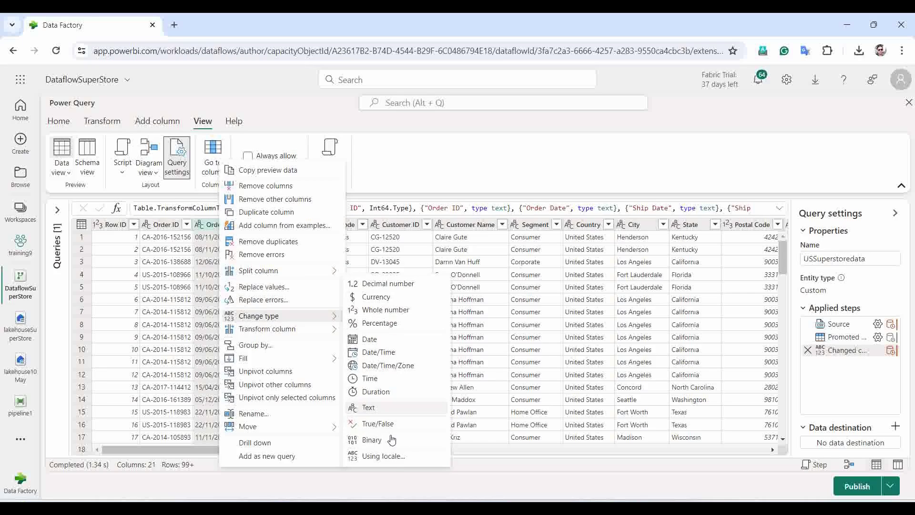
left_click(397, 460)
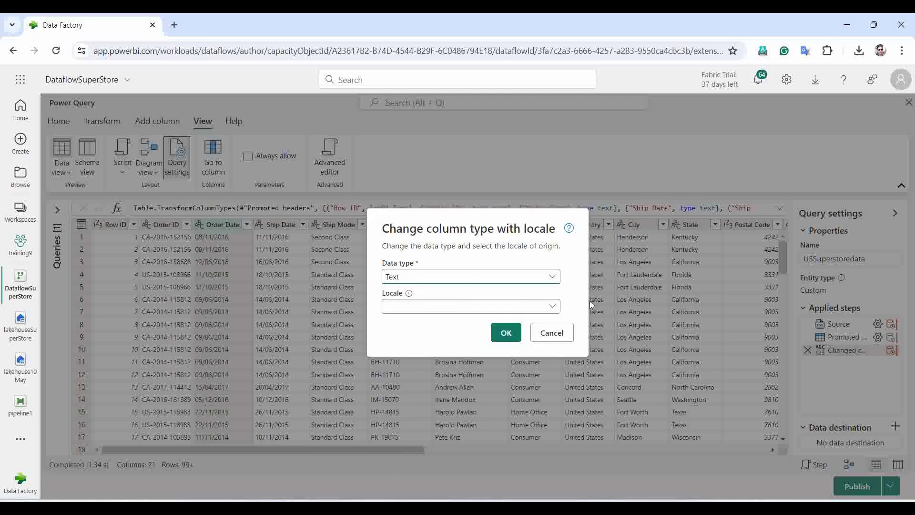
left_click(552, 276)
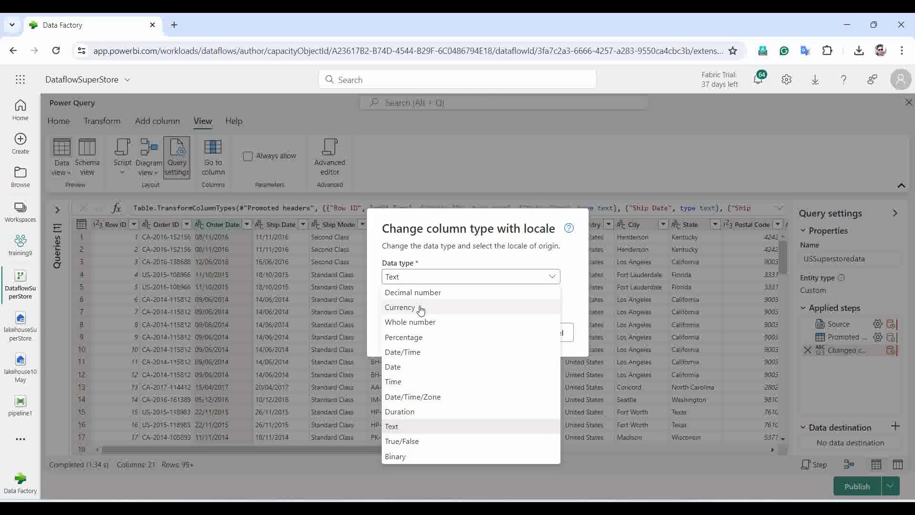
left_click(397, 367)
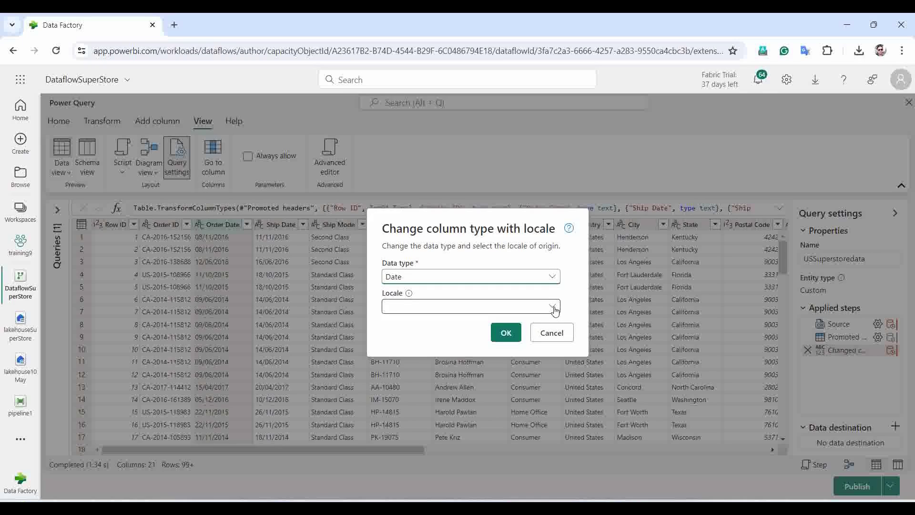
left_click(553, 307)
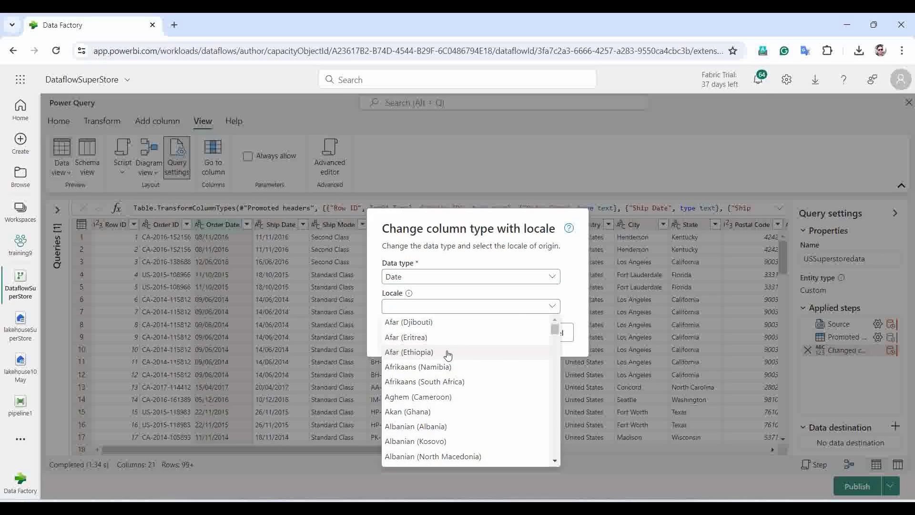
scroll(470, 381, "down", 20)
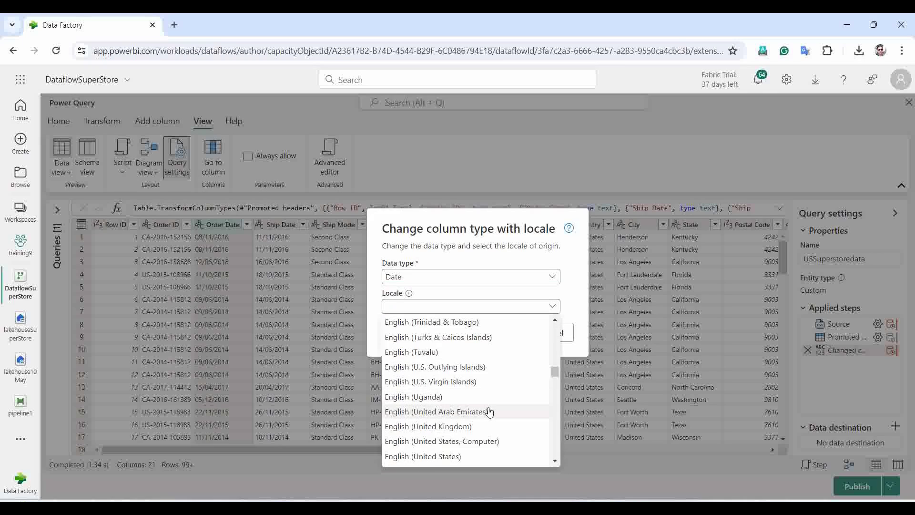
left_click(444, 427)
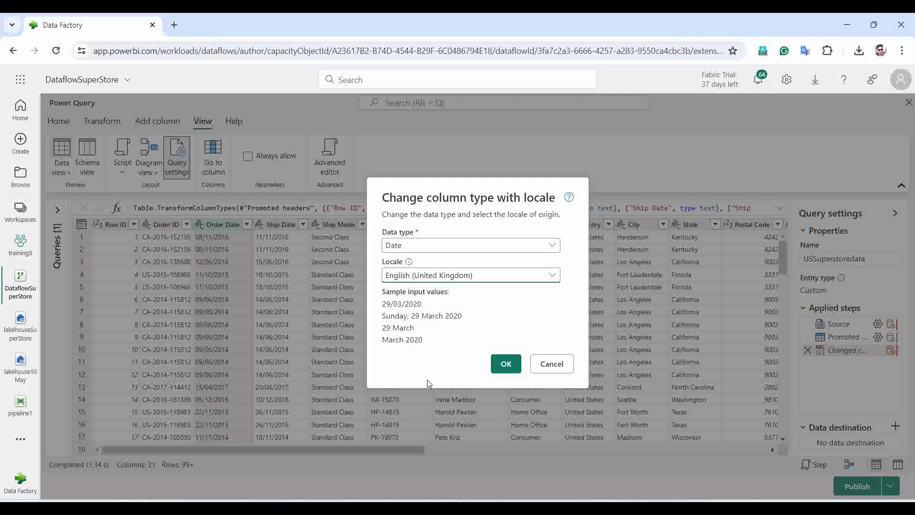
left_click(507, 365)
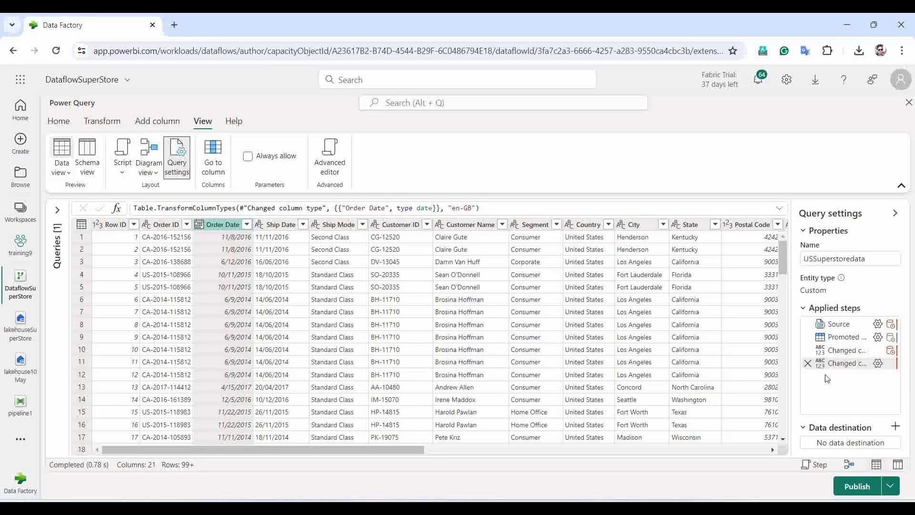
Add a Whole number custom column OrderYear with formula Date.Year([Order Date])
left_click(156, 124)
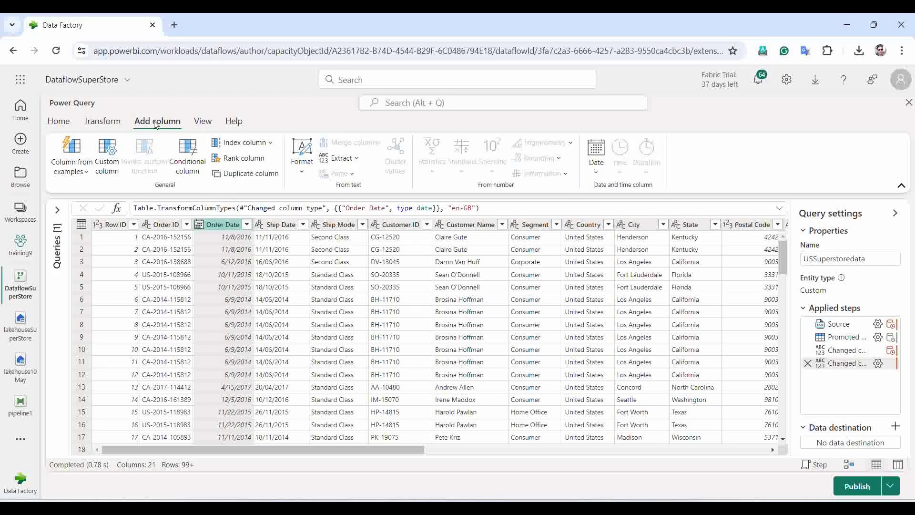
left_click(108, 165)
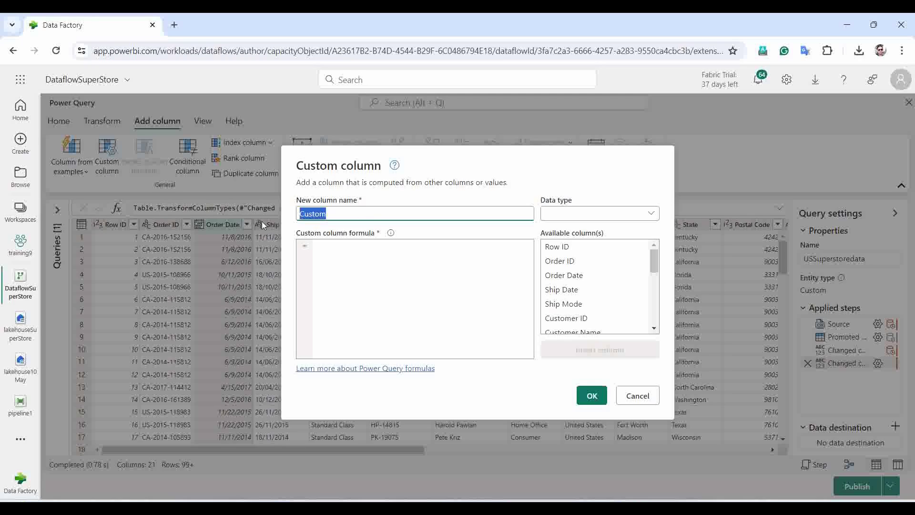
type("OrderYear")
left_click(395, 258)
type("Date")
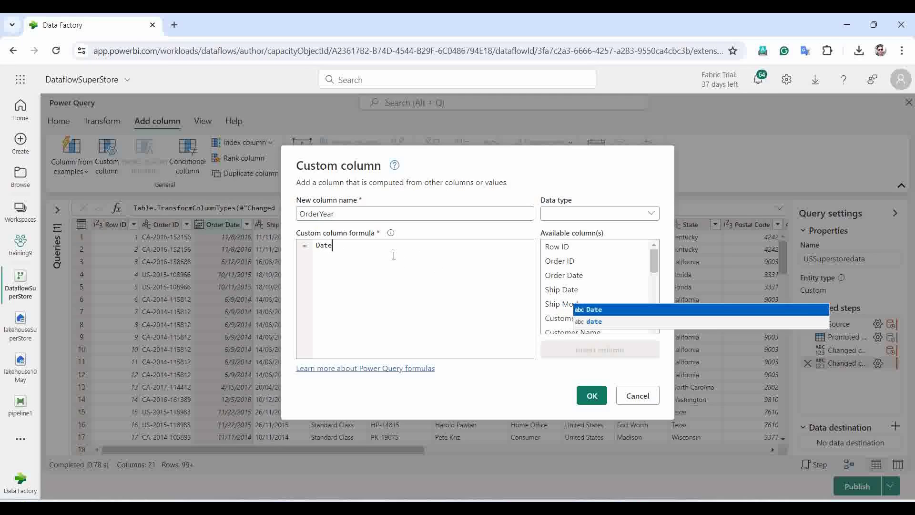
type(".Year(")
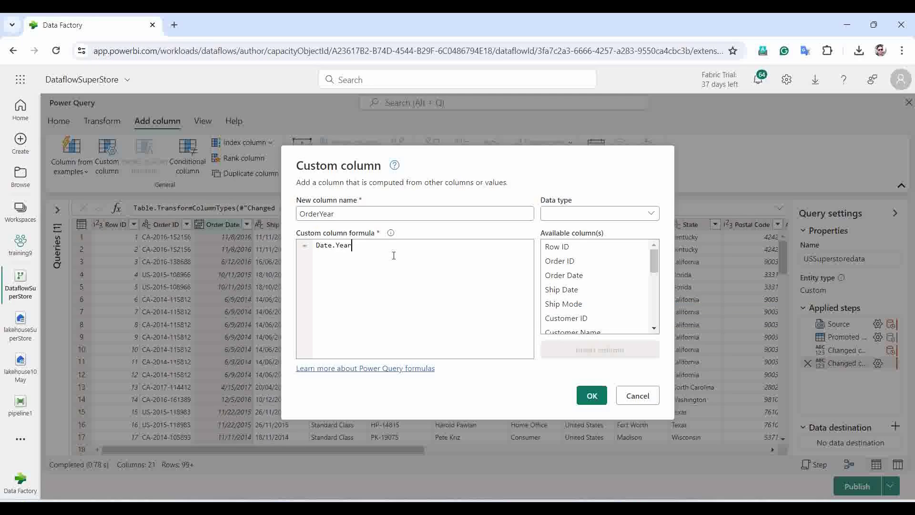
left_click(554, 277)
double_click(555, 277)
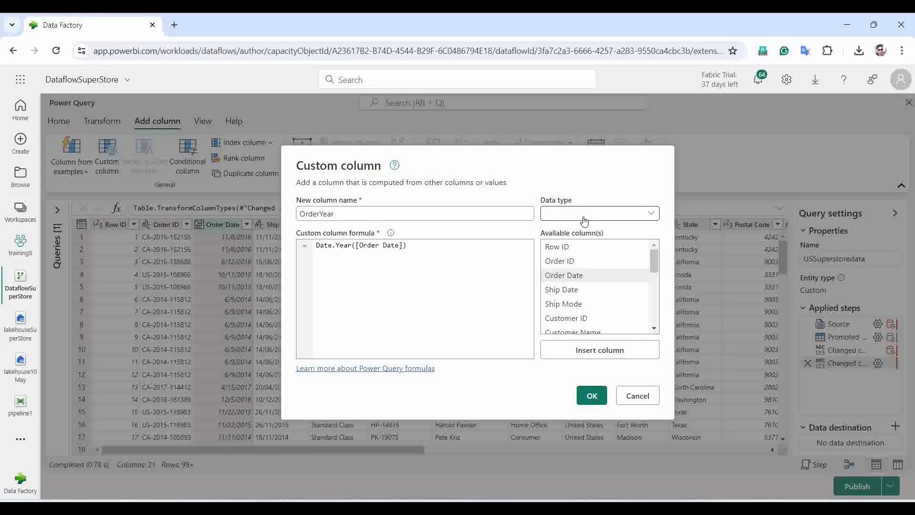
left_click(583, 213)
left_click(589, 275)
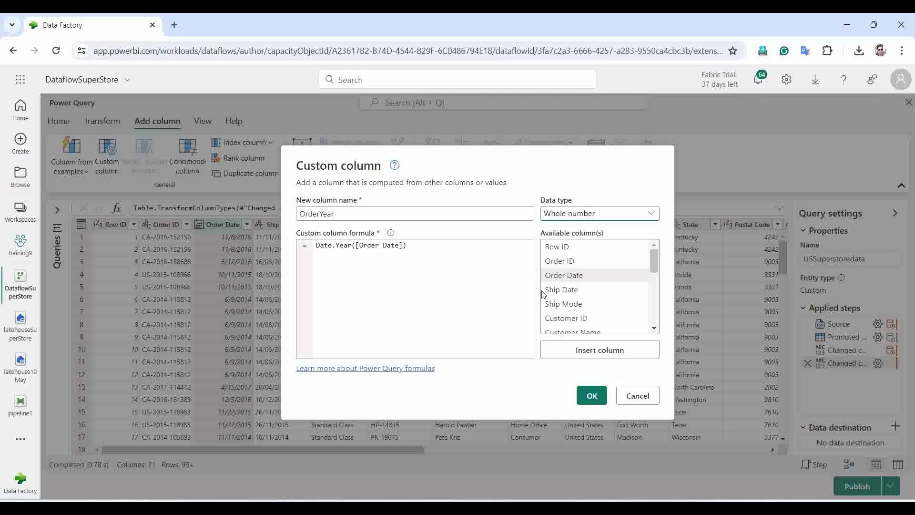
left_click(592, 395)
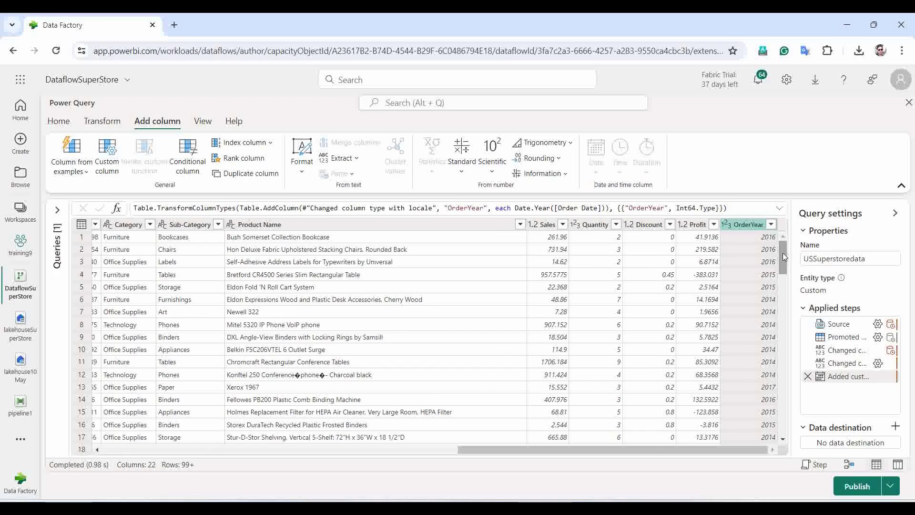
scroll(782, 252, "down", 3)
scroll(779, 250, "up", 3)
Add a Lakehouse as the query's data destination to open its connection dialog
mouse_move(847, 337)
left_click(896, 428)
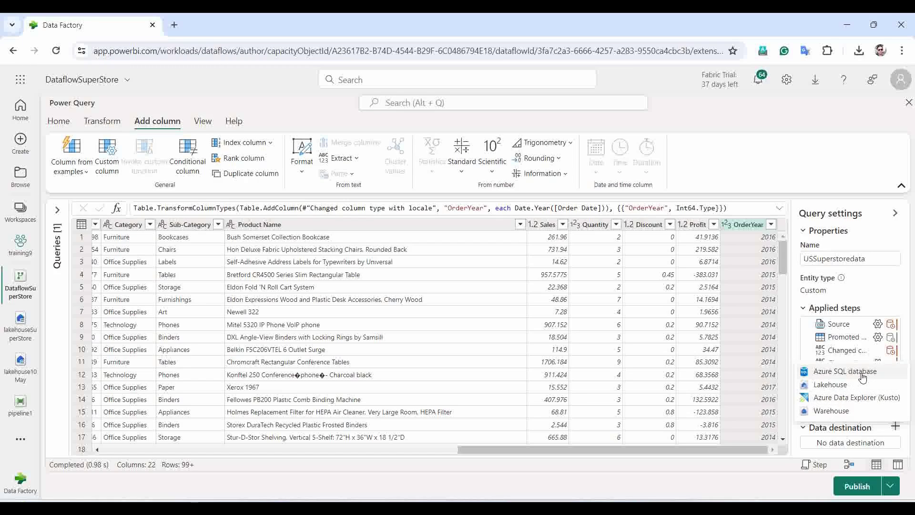
left_click(834, 387)
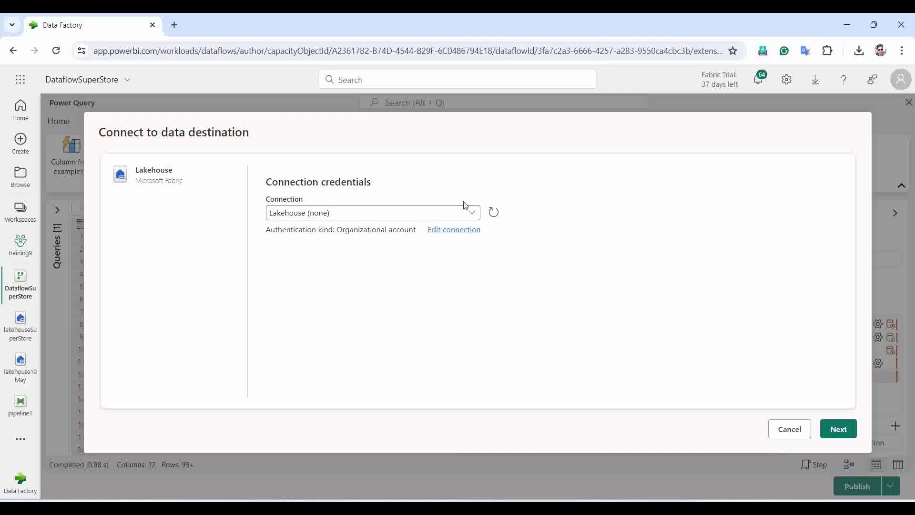
Connect to the Lakehouse and pick lakehouseSuperStore under the training9 workspace
left_click(840, 430)
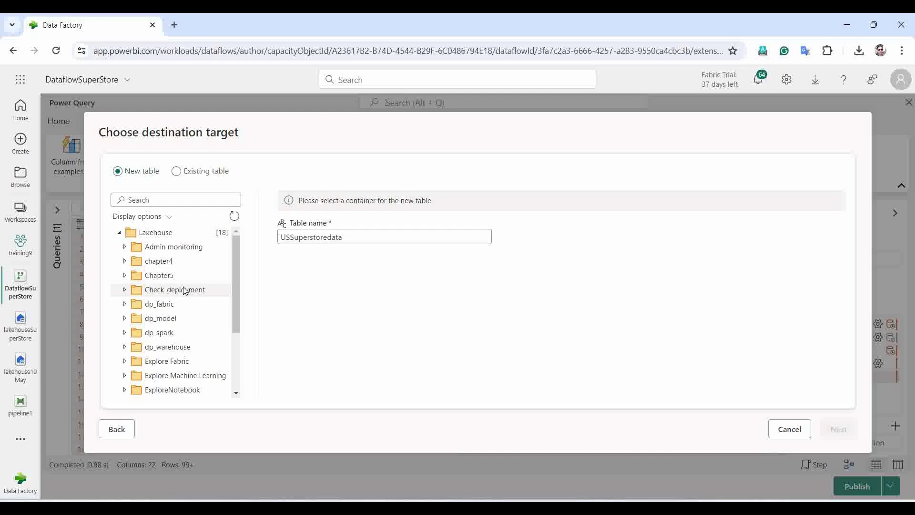
scroll(143, 315, "down", 3)
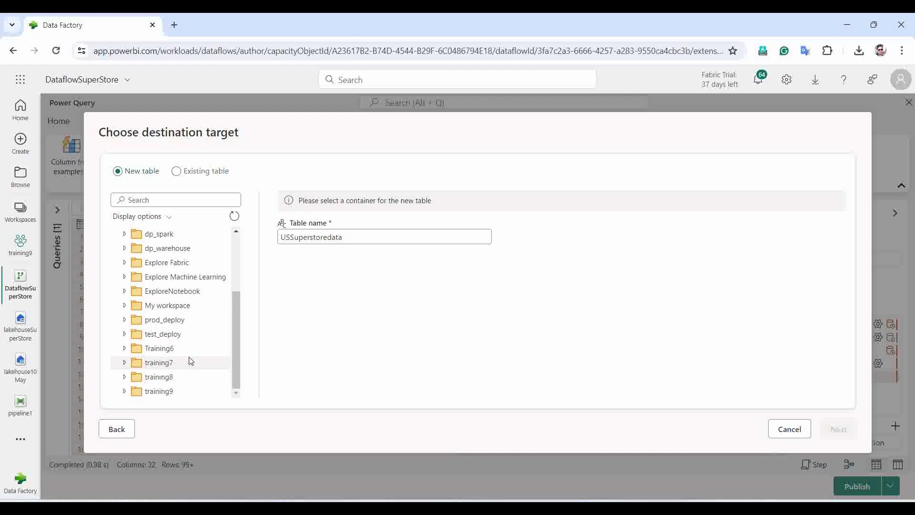
left_click(125, 391)
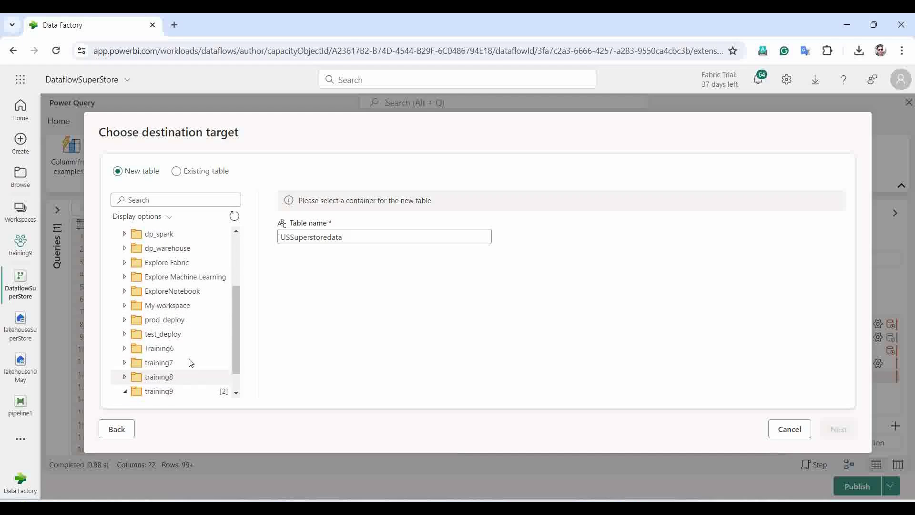
scroll(196, 354, "down", 1)
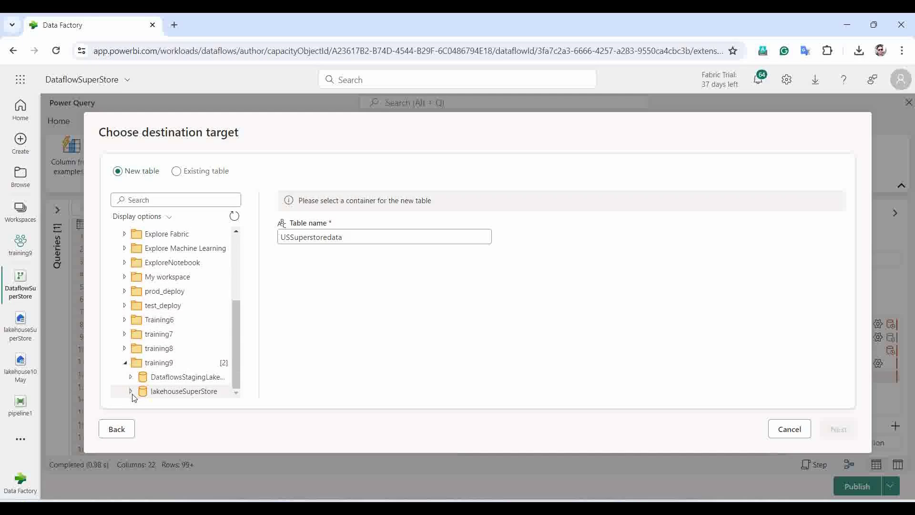
left_click(179, 392)
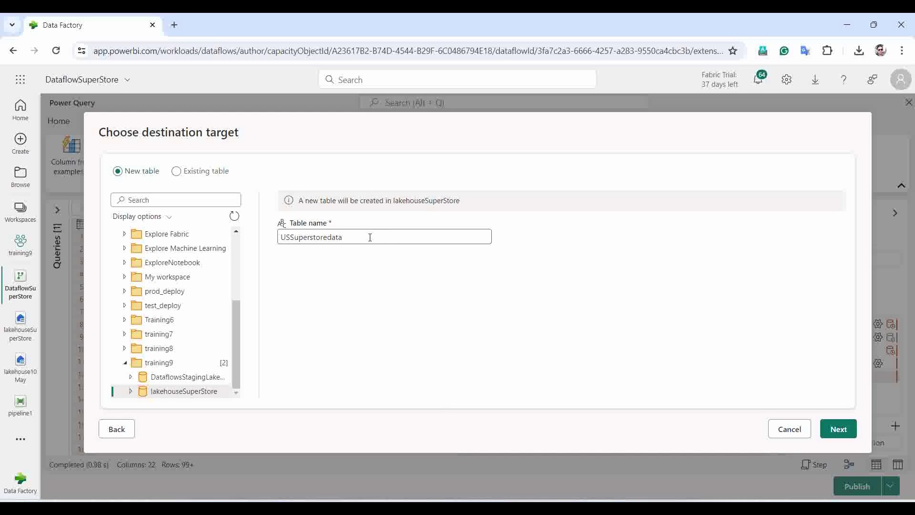
Replace the default table name with SuperStoreTable and continue to column mapping
left_click_drag(370, 237, 252, 234)
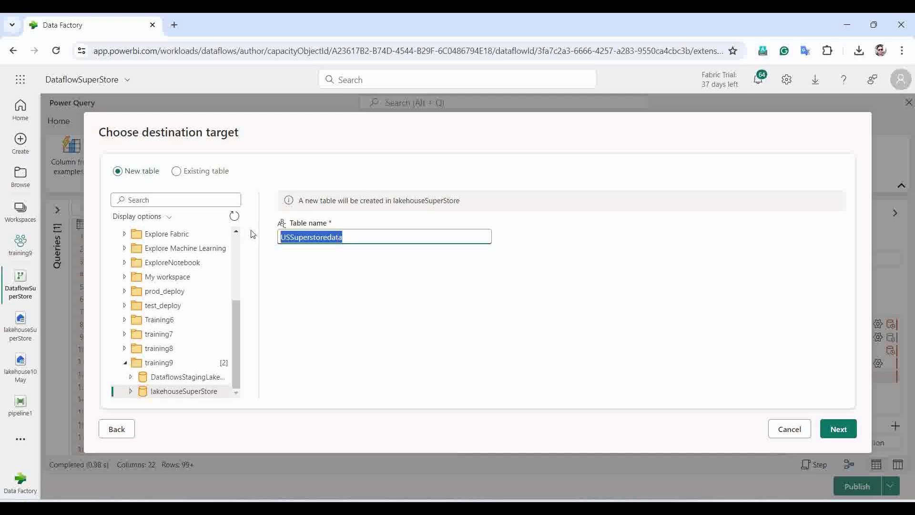
type("St")
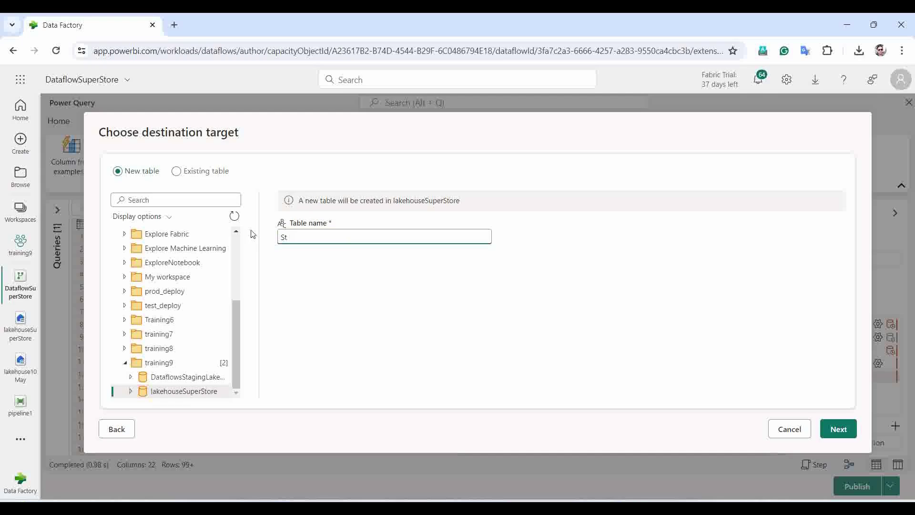
type("SuperStoreTable")
left_click(838, 430)
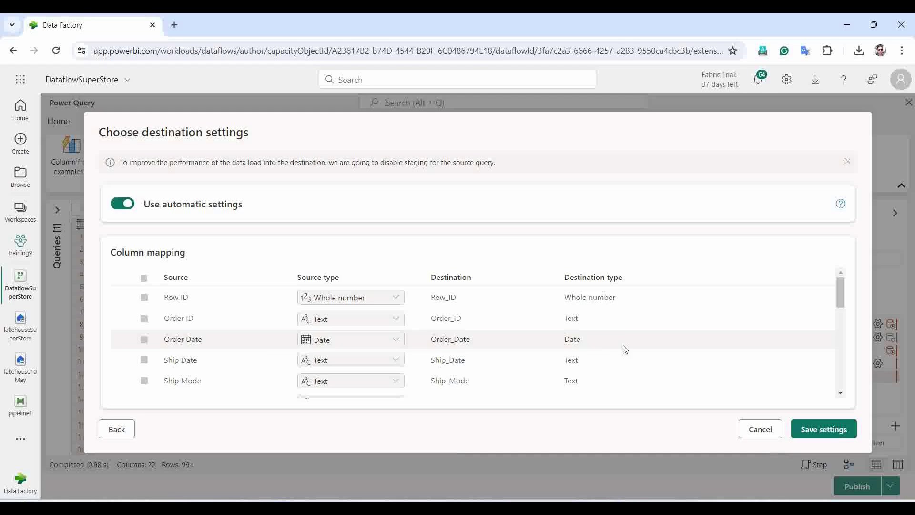
Keep the automatic column mapping and save the Lakehouse destination settings
scroll(623, 348, "down", 4)
scroll(631, 345, "down", 5)
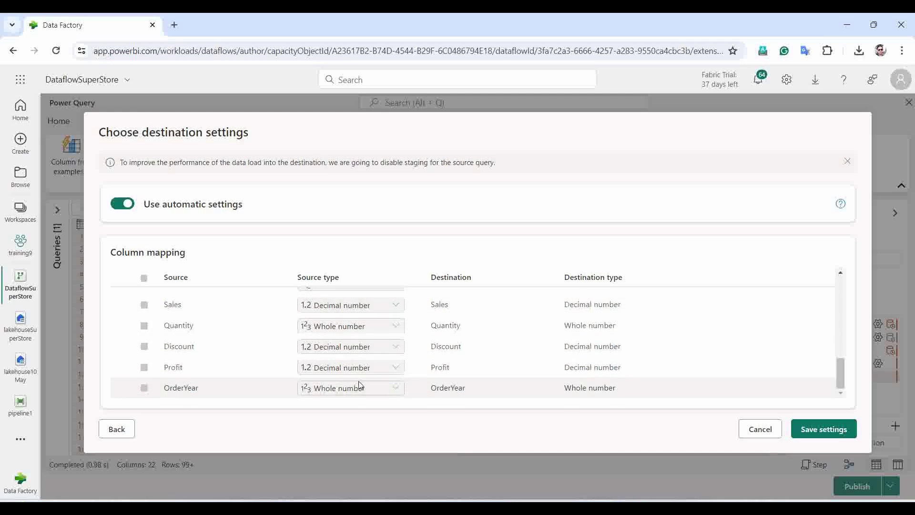
left_click(831, 430)
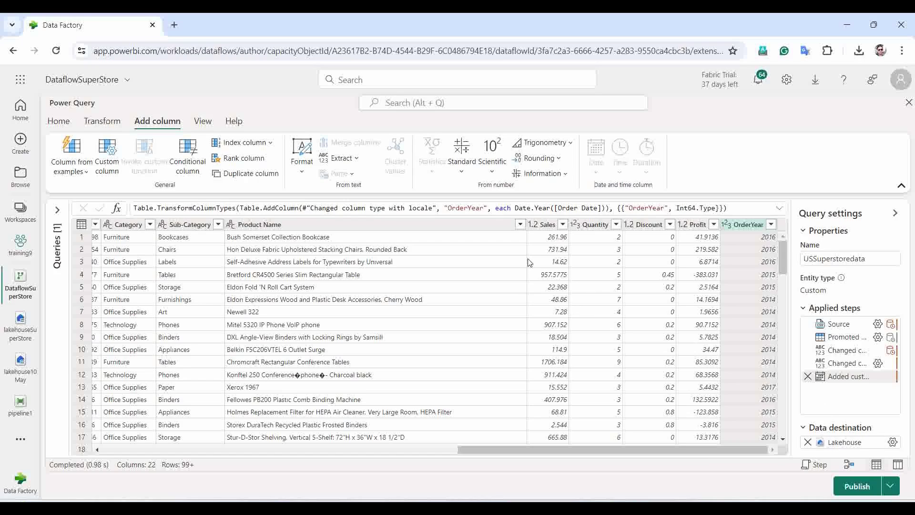
Switch to Diagram view showing the CSV-to-Year steps and reopen the Query settings pane
left_click(203, 123)
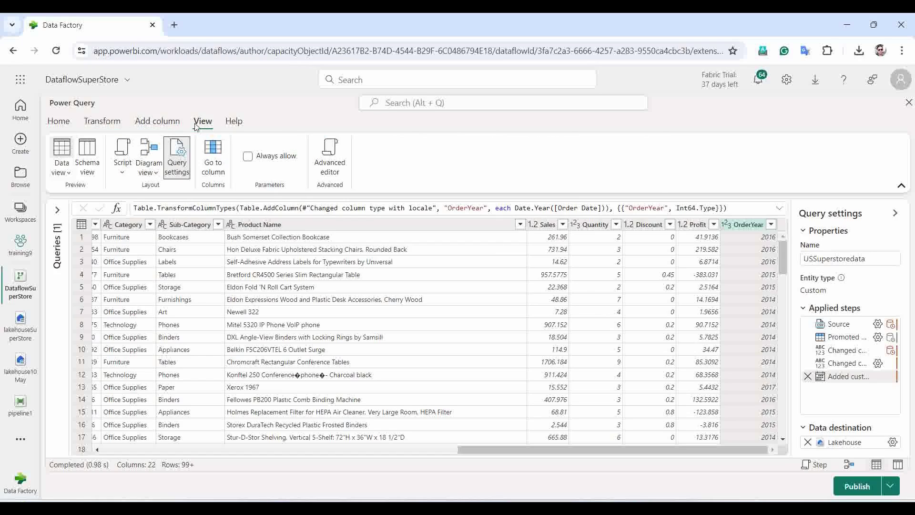
left_click(151, 163)
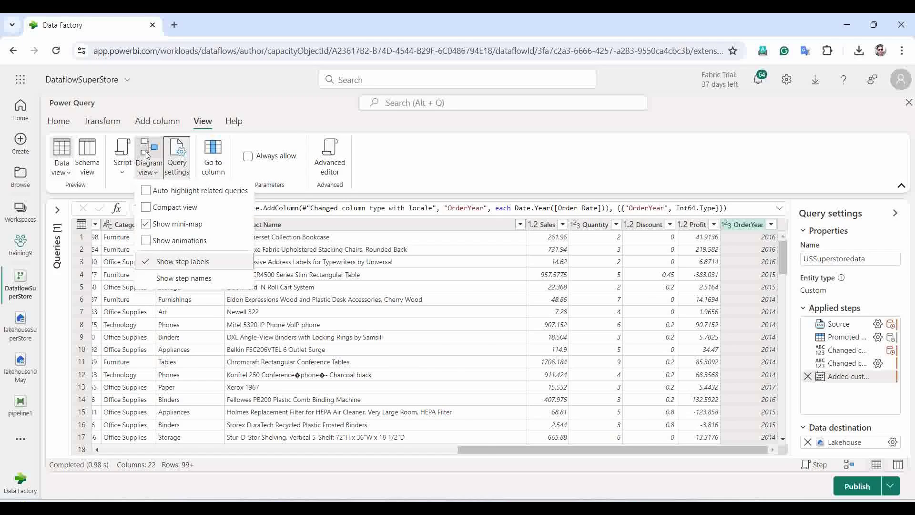
left_click(148, 149)
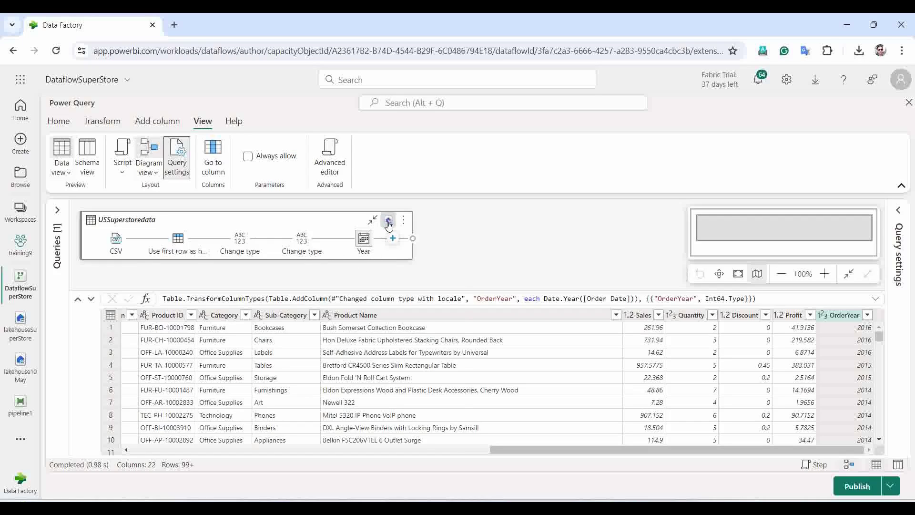
mouse_move(389, 223)
left_click(899, 211)
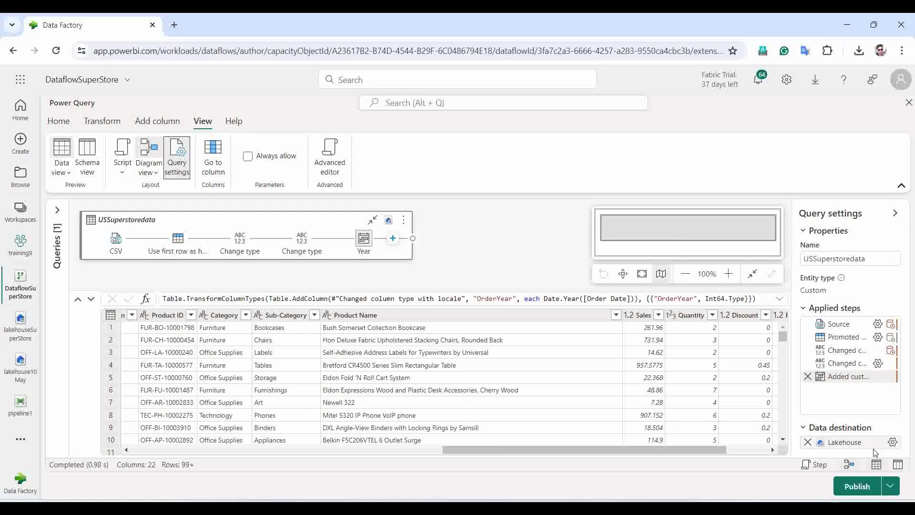
Publish the DataflowSuperStore dataflow from the Power Query editor
left_click(857, 486)
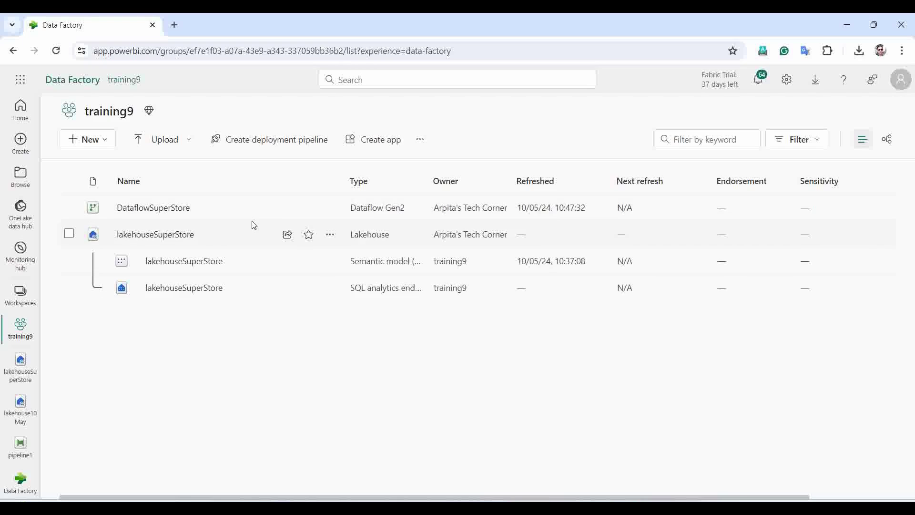
Create a new data pipeline named pipeline_StoreData
left_click(104, 142)
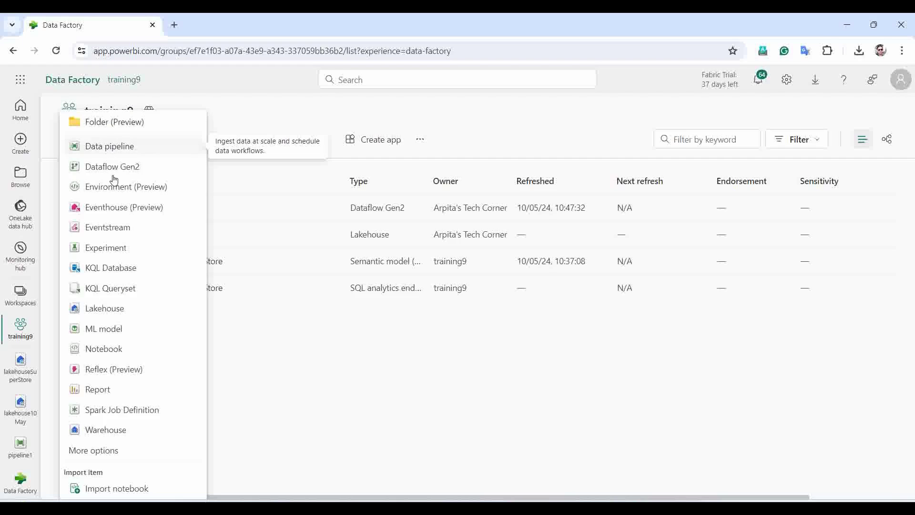
left_click(106, 146)
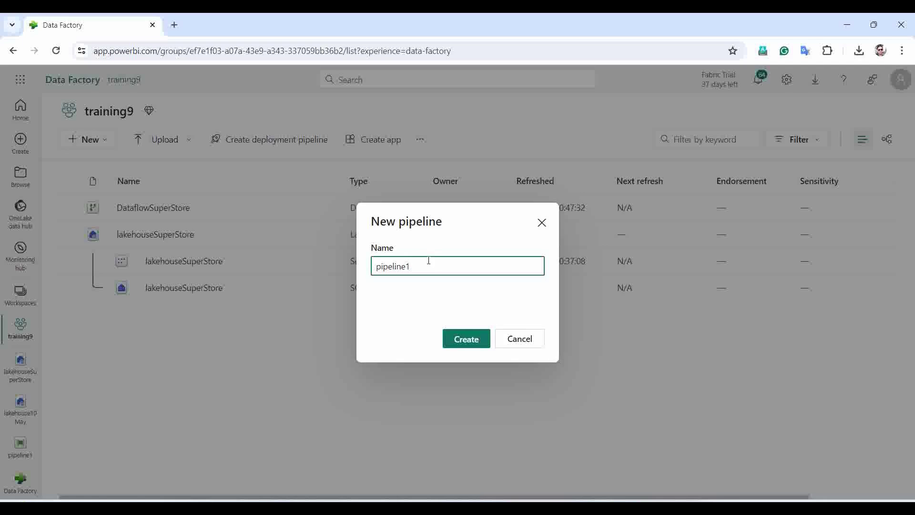
left_click_drag(419, 267, 356, 270)
key("End")
left_click(467, 344)
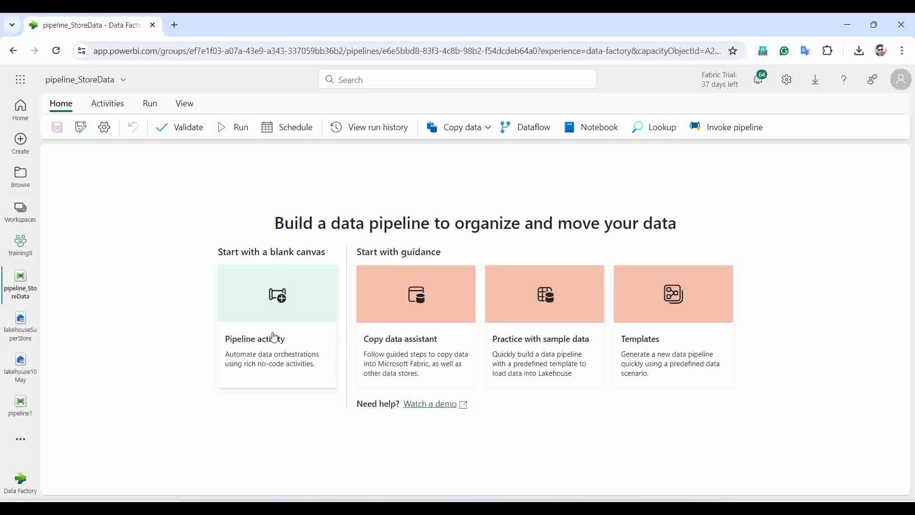
Add a Dataflow activity named Dataflow_pipeline_1 and show its Settings
left_click(272, 303)
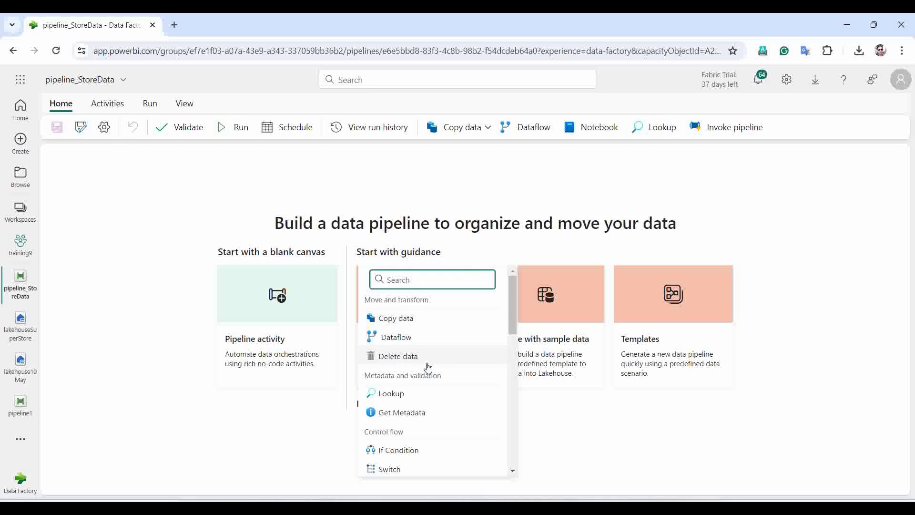
left_click(405, 337)
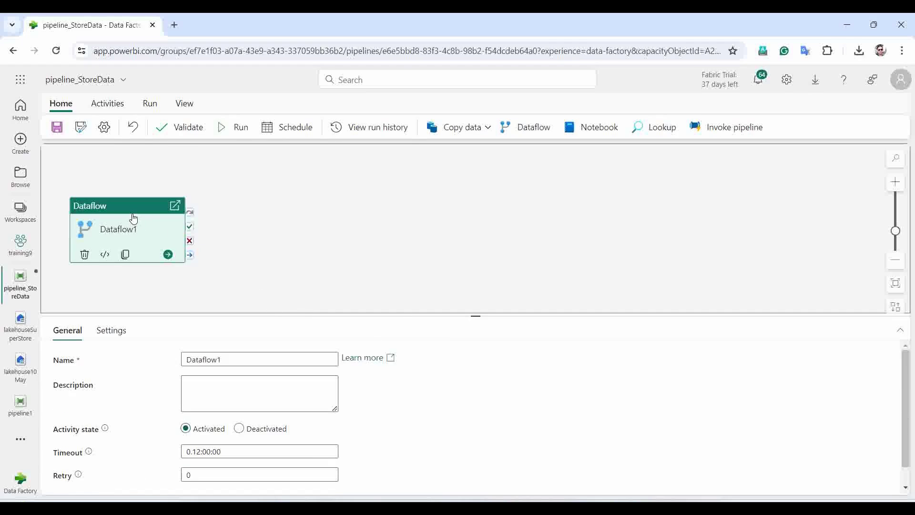
left_click_drag(138, 206, 142, 176)
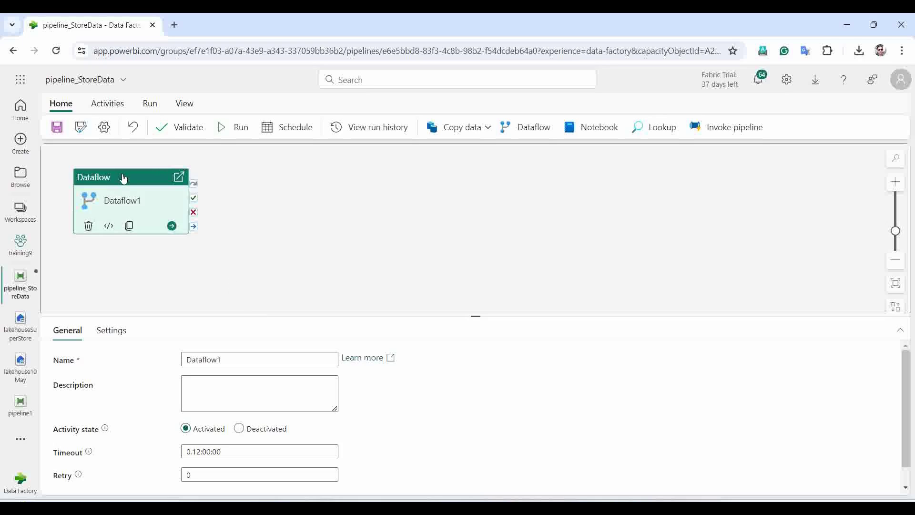
left_click(240, 359)
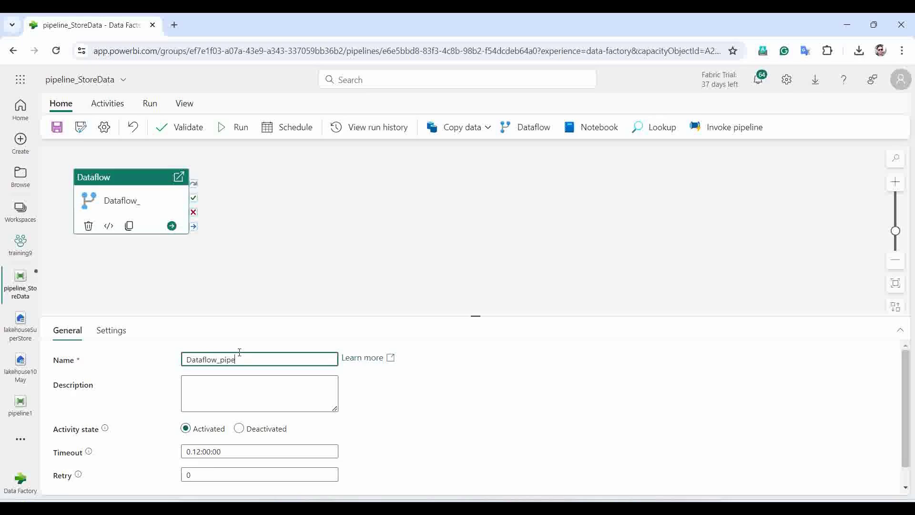
type("_1")
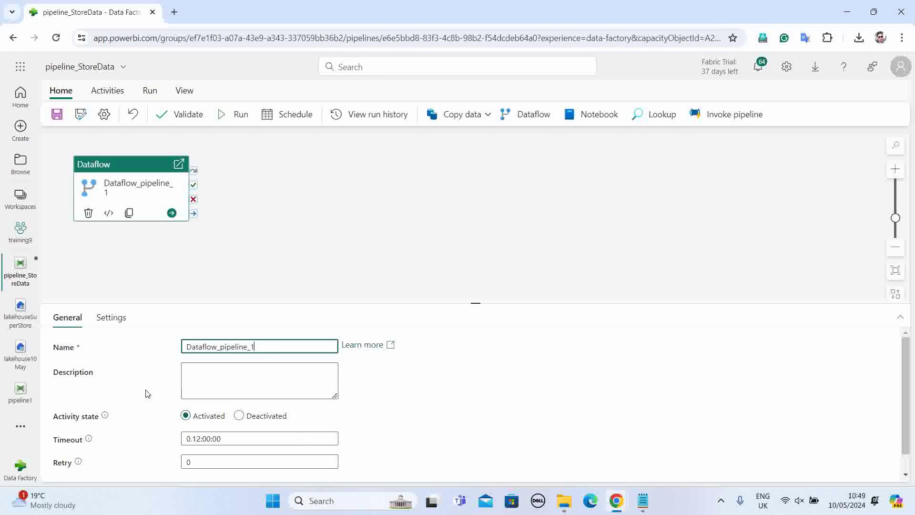
scroll(237, 393, "down", 1)
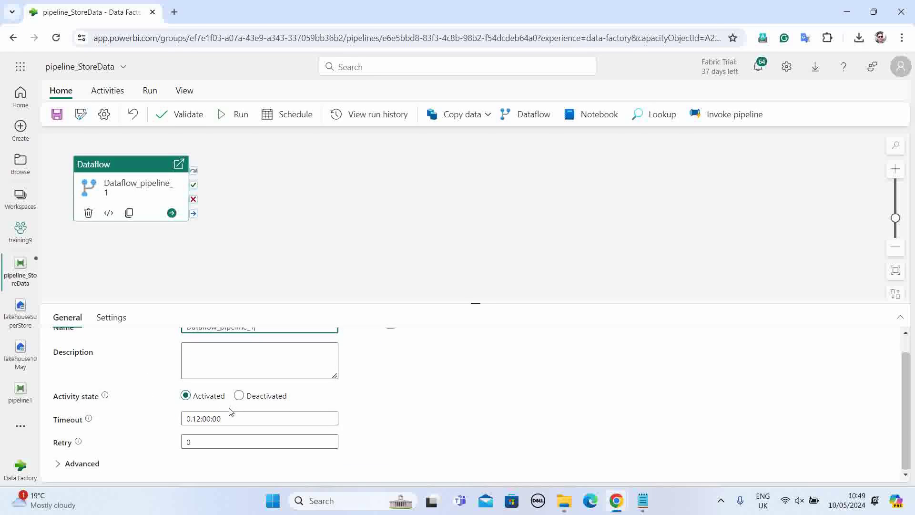
left_click(113, 319)
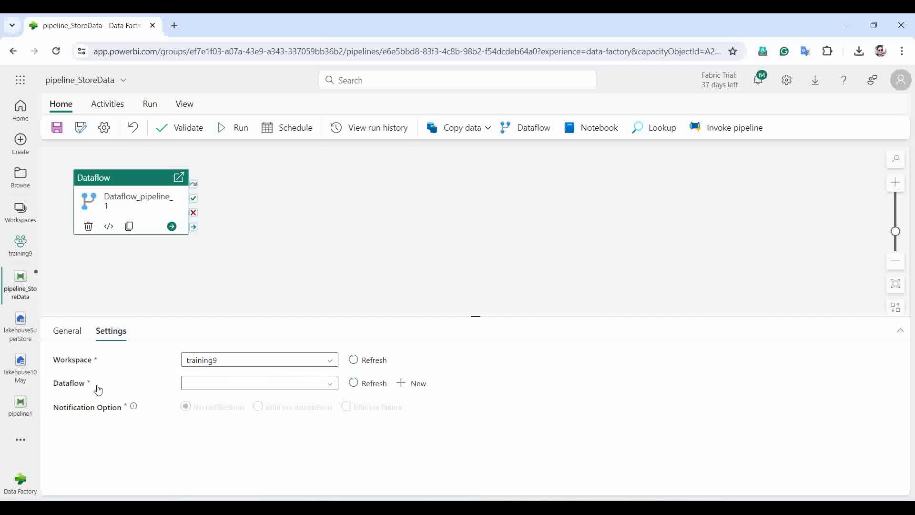
Point Dataflow_pipeline_1 at DataflowSuperStore and save pipeline_StoreData
left_click(334, 389)
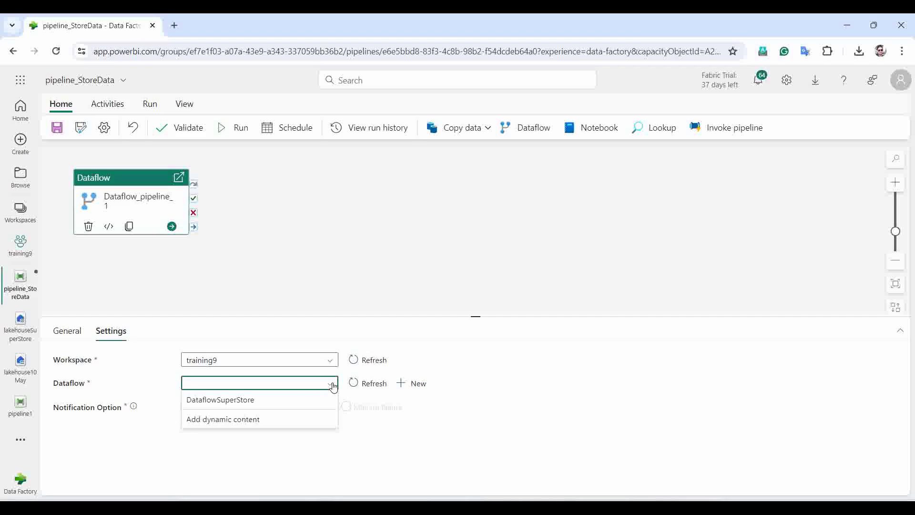
left_click(237, 403)
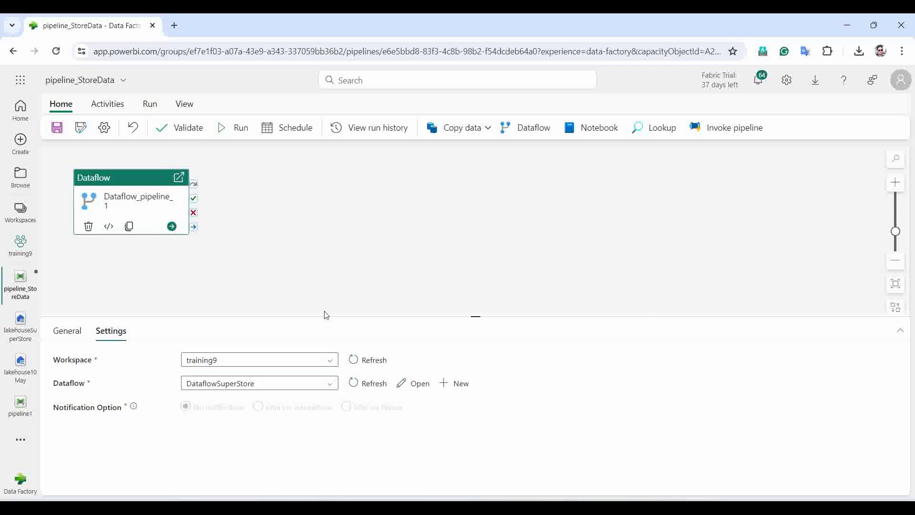
left_click(57, 129)
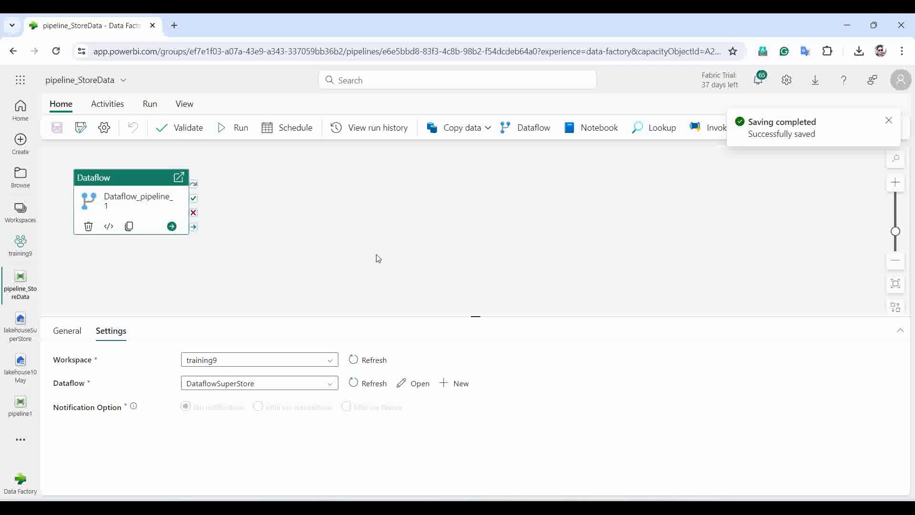
left_click(888, 121)
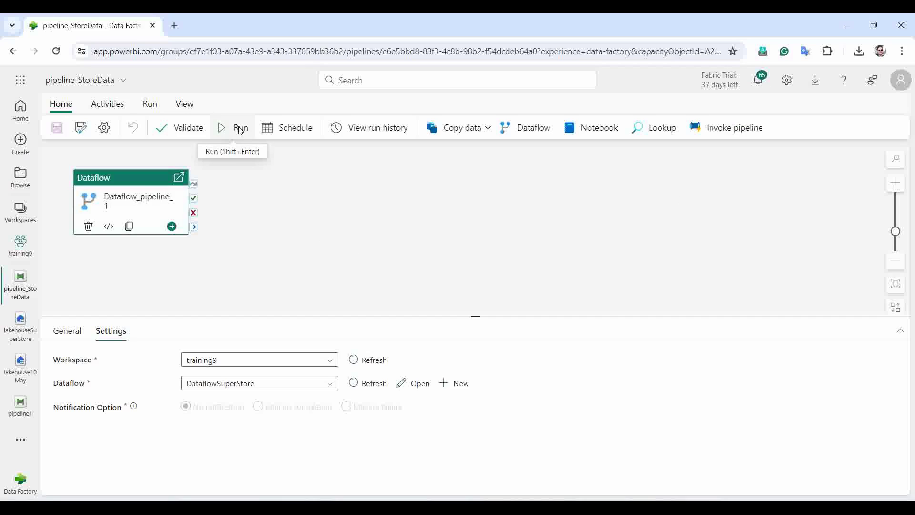
Run pipeline_StoreData and confirm in Output that Dataflow_pipeline_1 succeeded
left_click(335, 200)
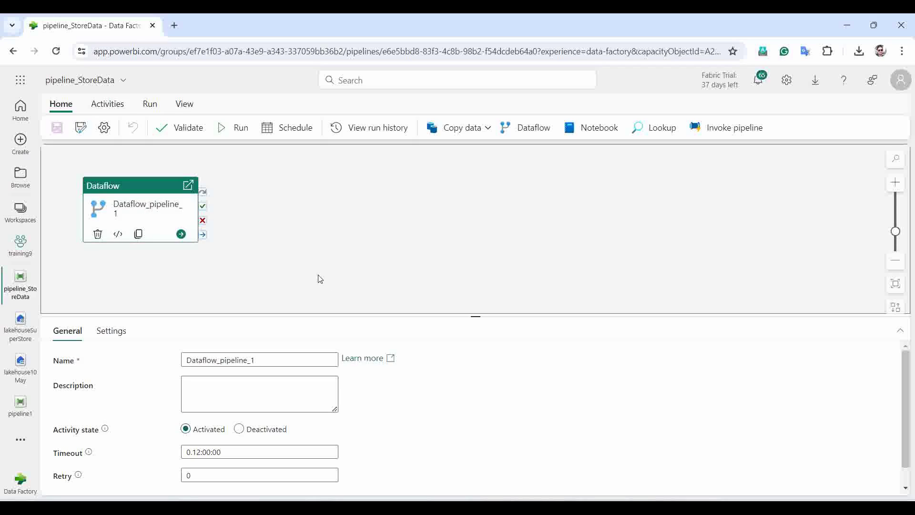
left_click(240, 130)
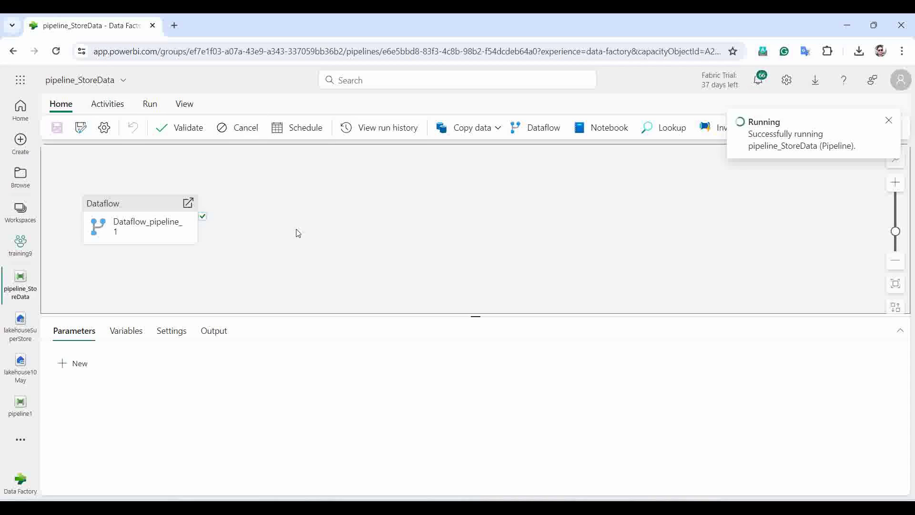
left_click(214, 331)
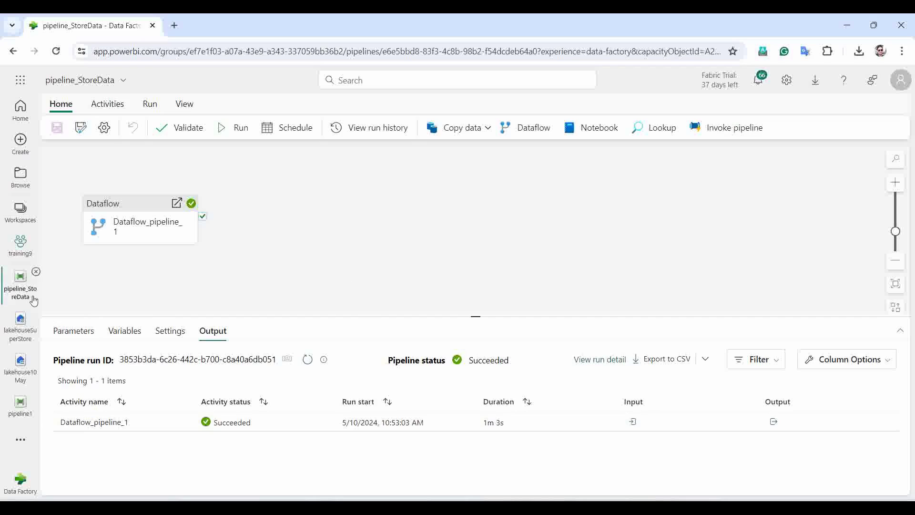
Open lakehouseSuperStore to check SuperStoreTable's loaded rows, then return to training9
left_click(21, 247)
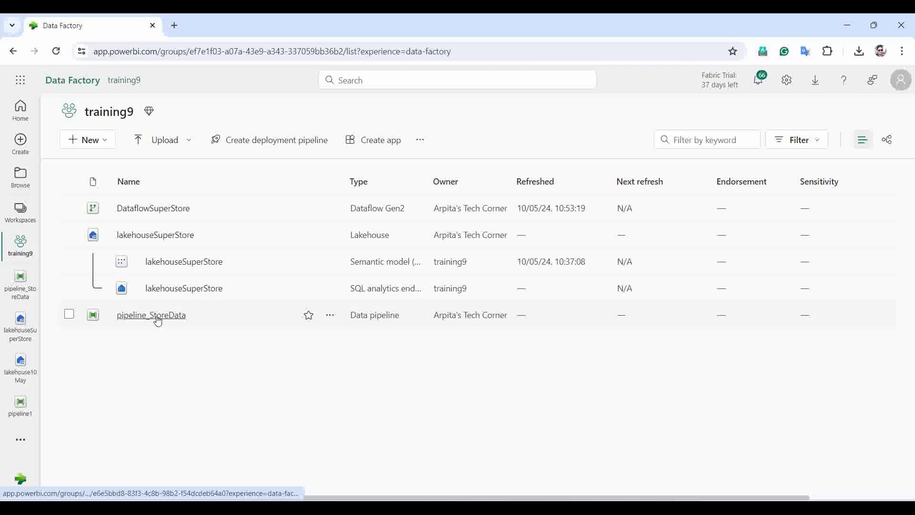
left_click(166, 236)
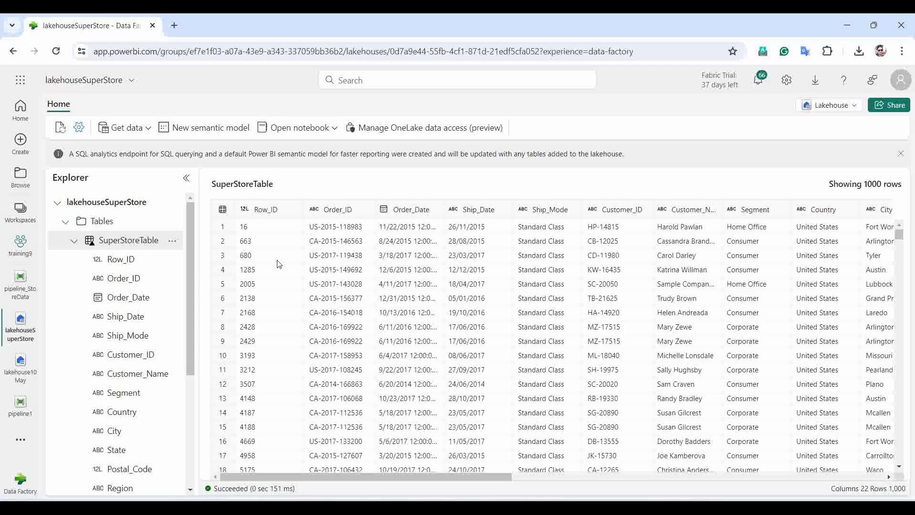
left_click(75, 241)
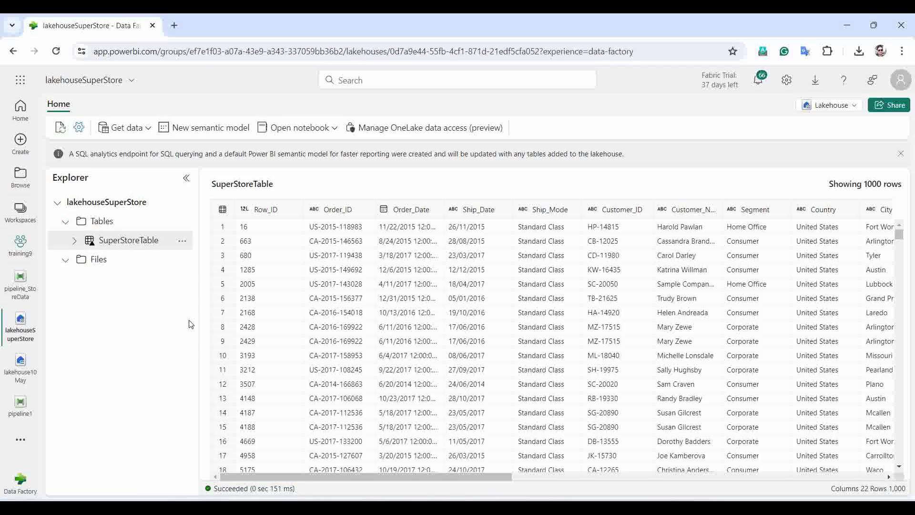
left_click(13, 51)
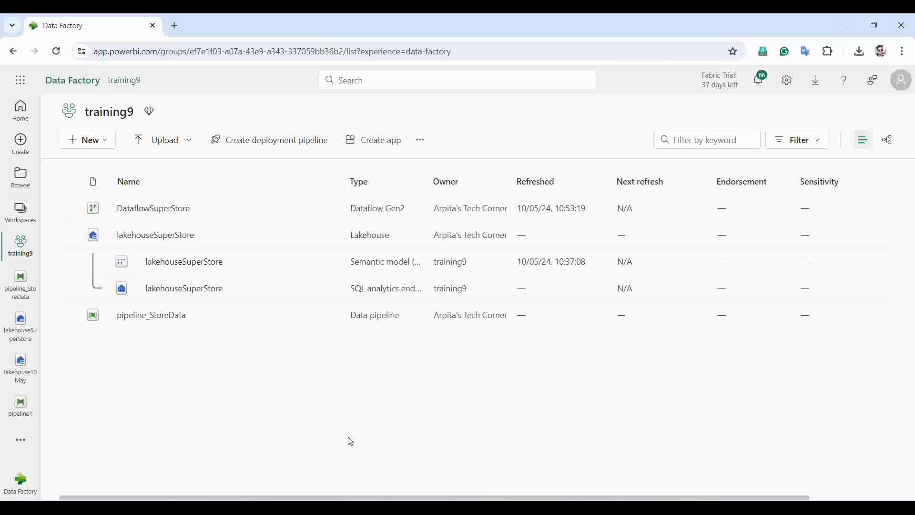